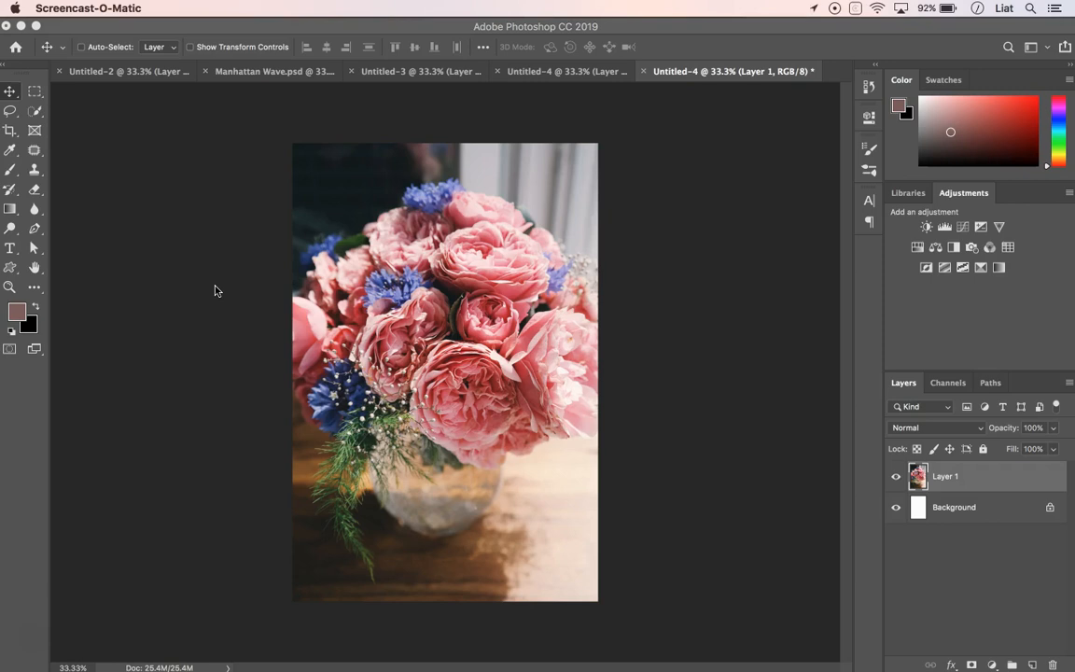
View the document holding the abstract paint image and return to the flower photo document.
click(539, 80)
click(536, 80)
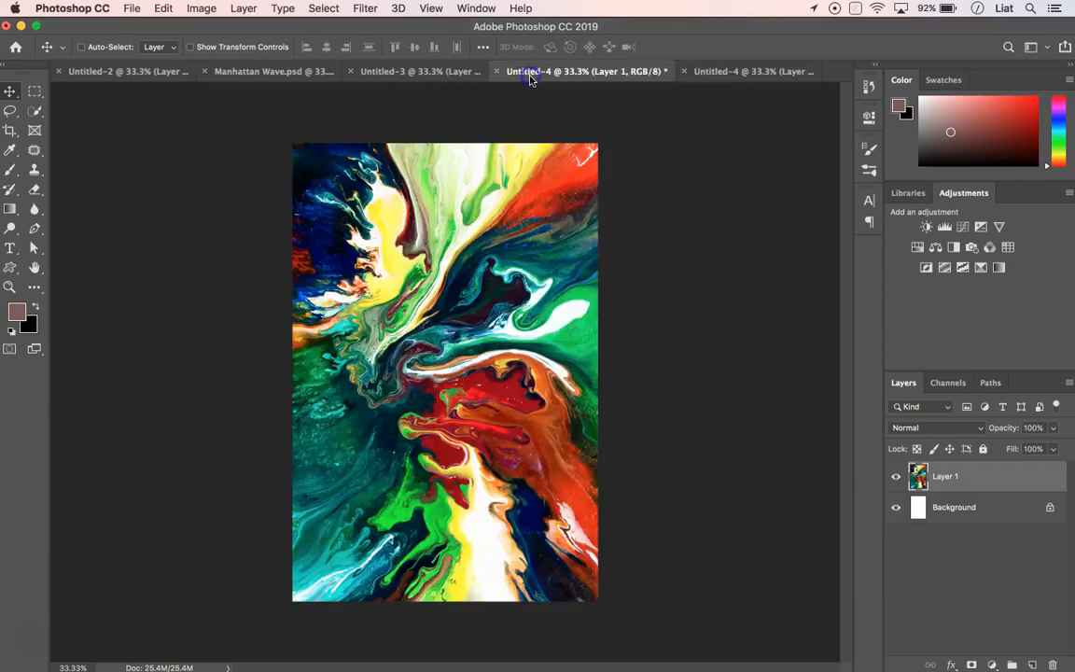
click(730, 79)
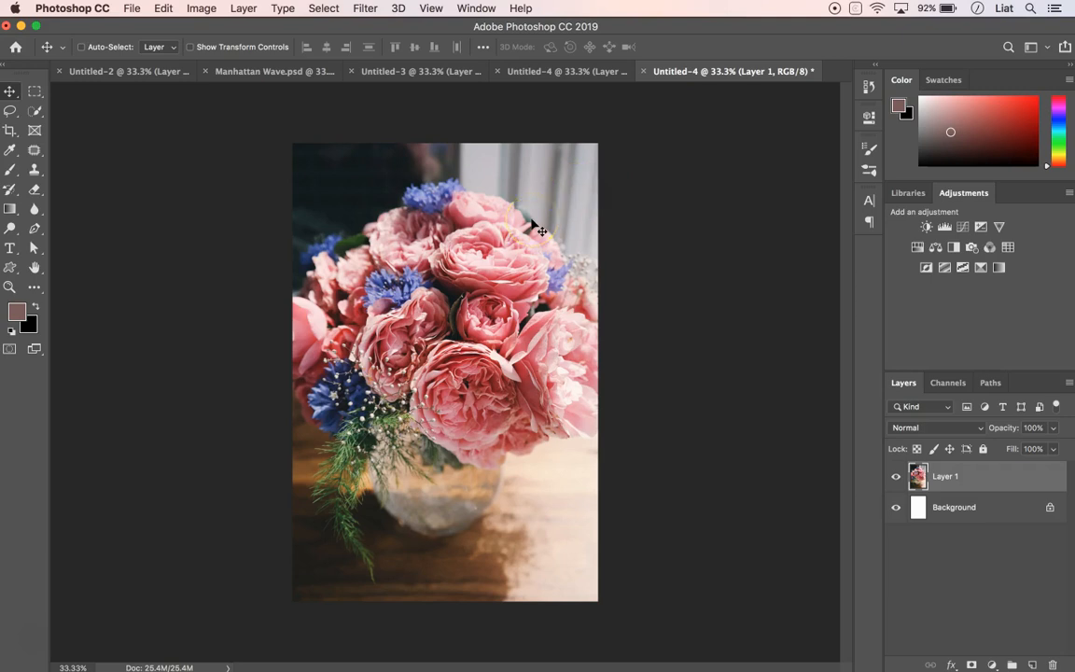
Copy the abstract paint layer into the flower photo document, align it over the whole canvas, and set its blending mode to Exclusion.
click(523, 71)
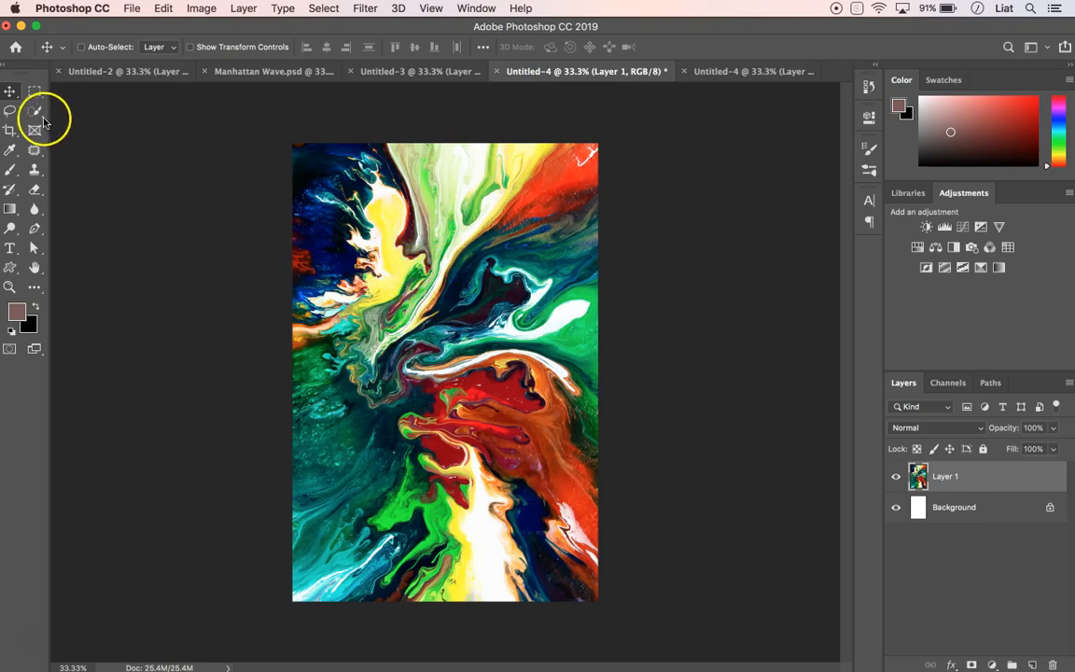
drag(432, 444, 747, 78)
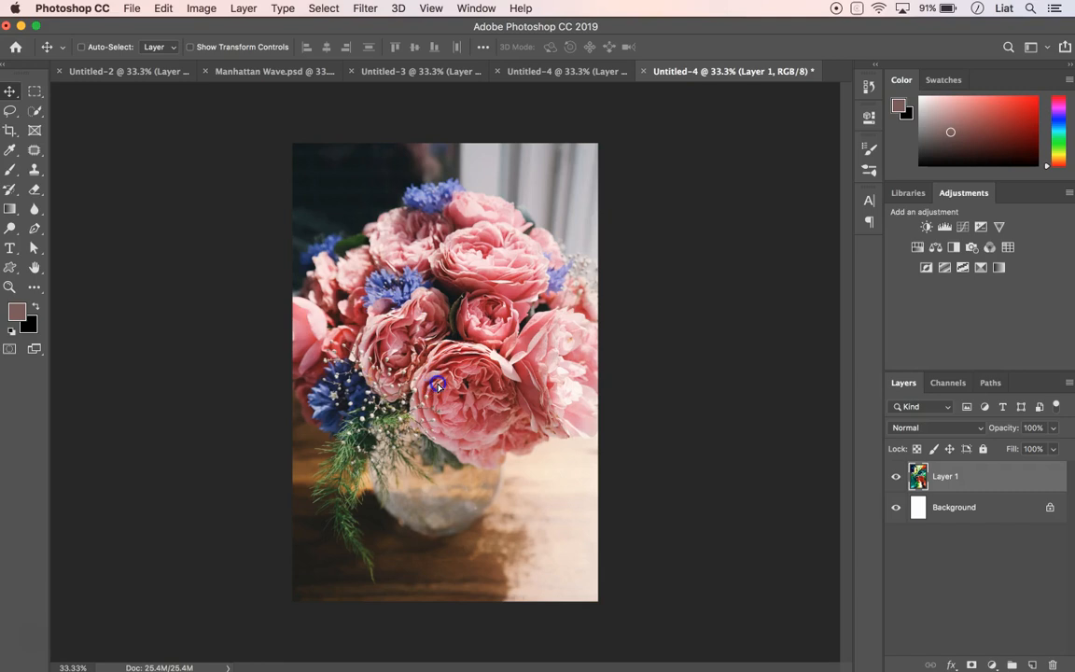
key(super+v)
drag(413, 373, 423, 362)
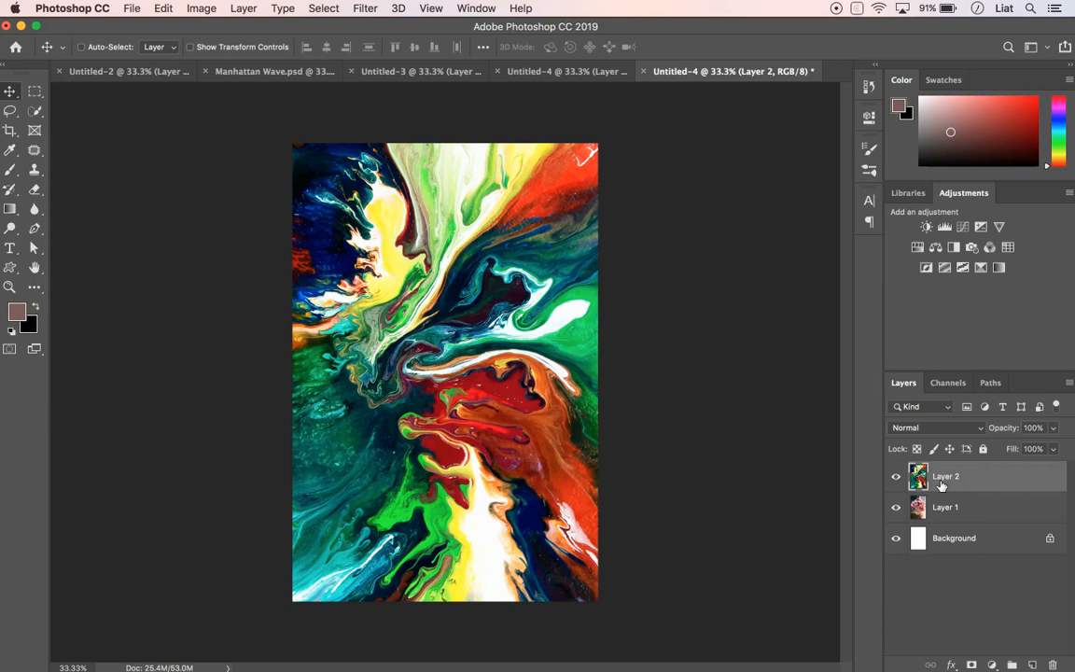
click(922, 435)
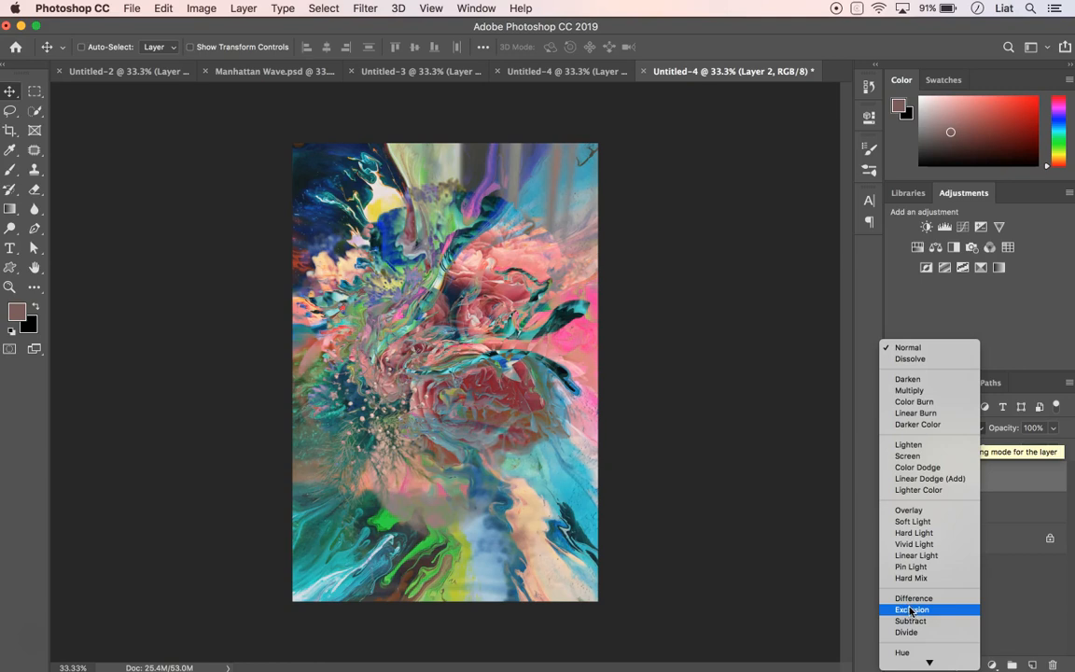
click(911, 610)
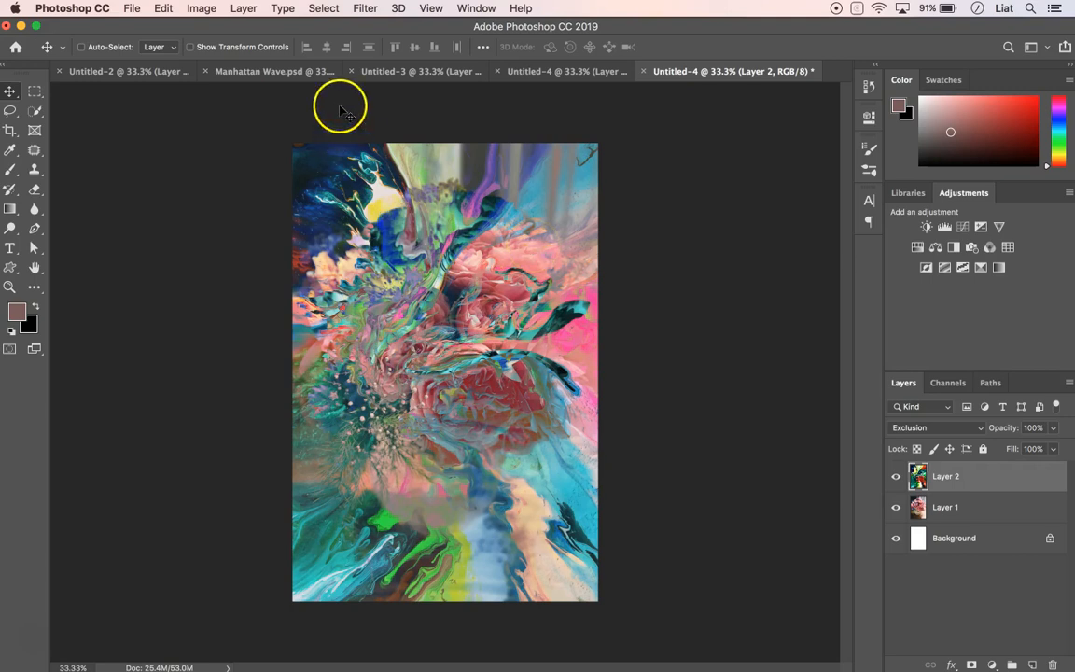
Start a Color Range selection with Sampled Colors and try several colours in the image, ending on the pink of the central petals.
click(324, 9)
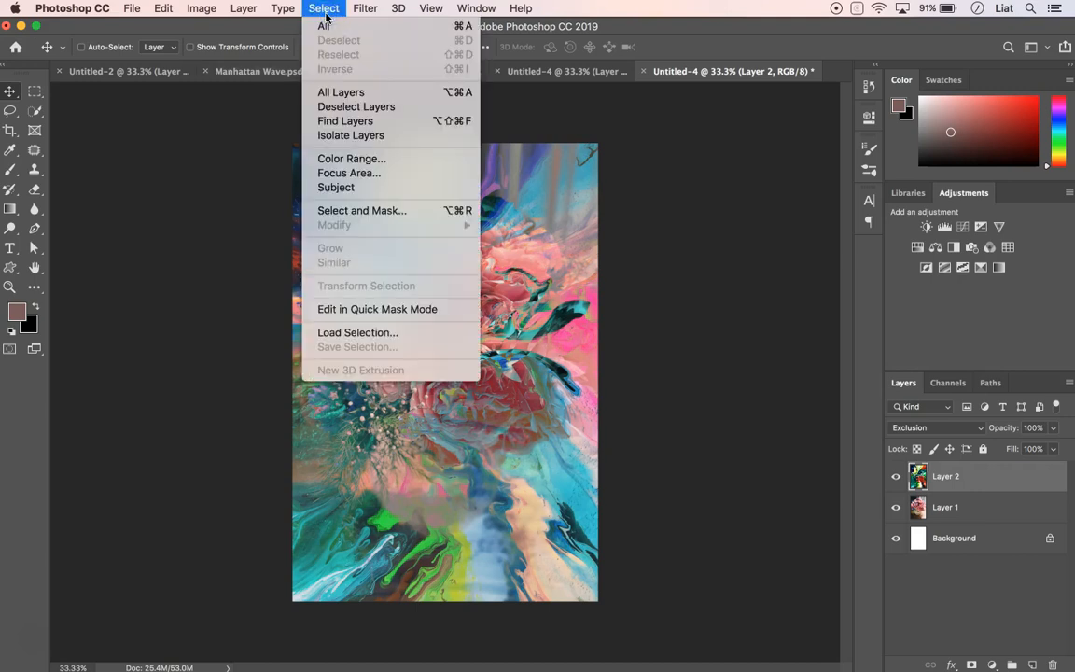
click(349, 160)
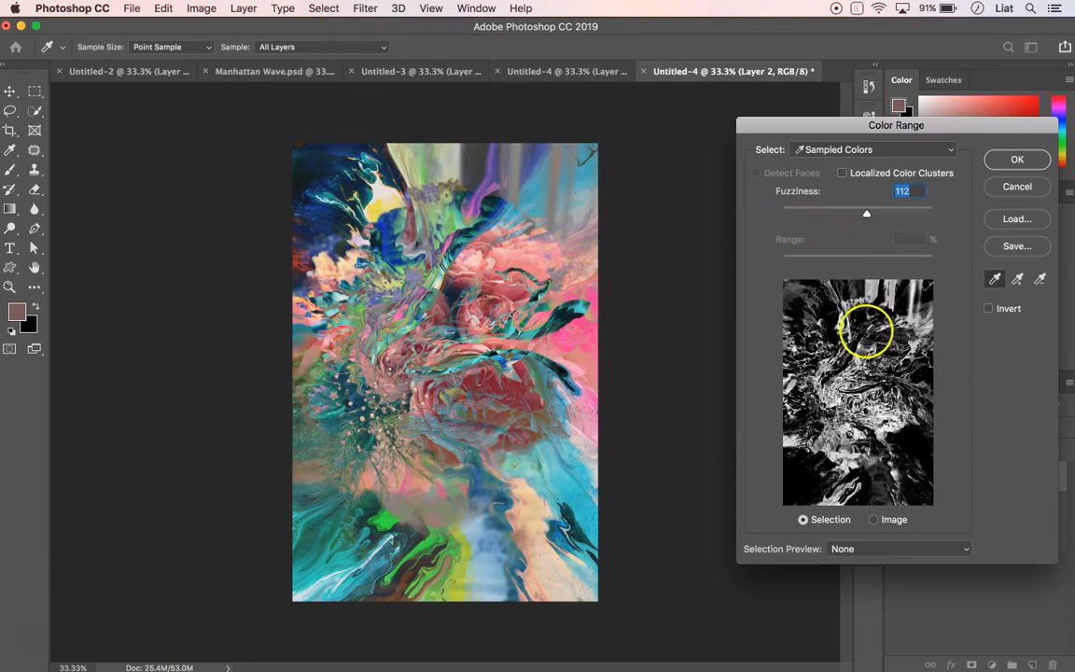
click(372, 245)
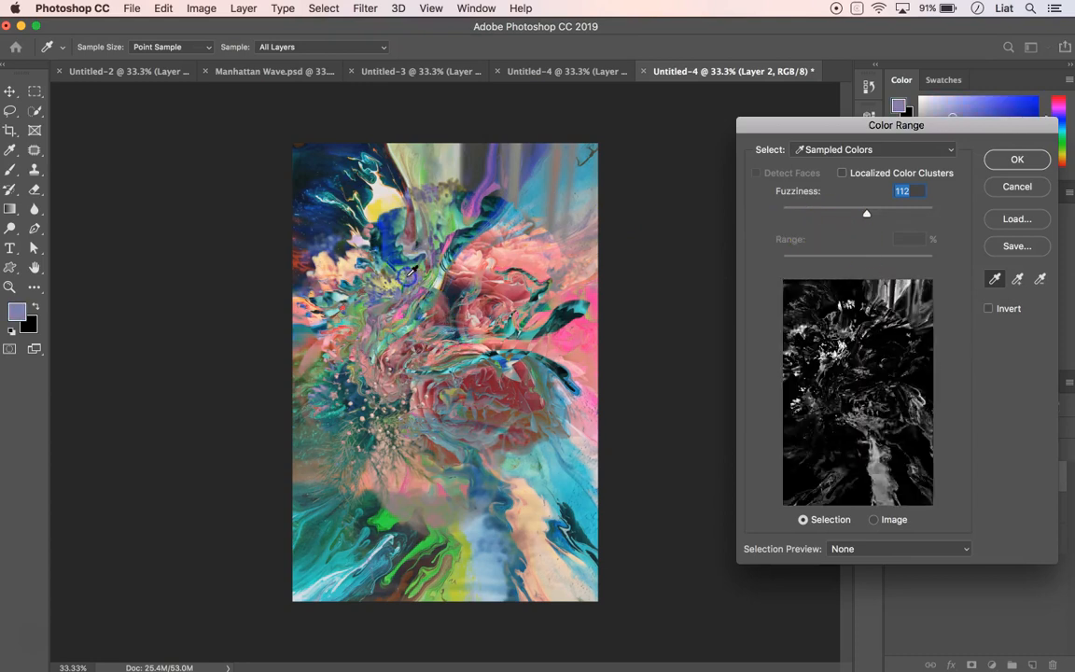
click(399, 236)
click(382, 207)
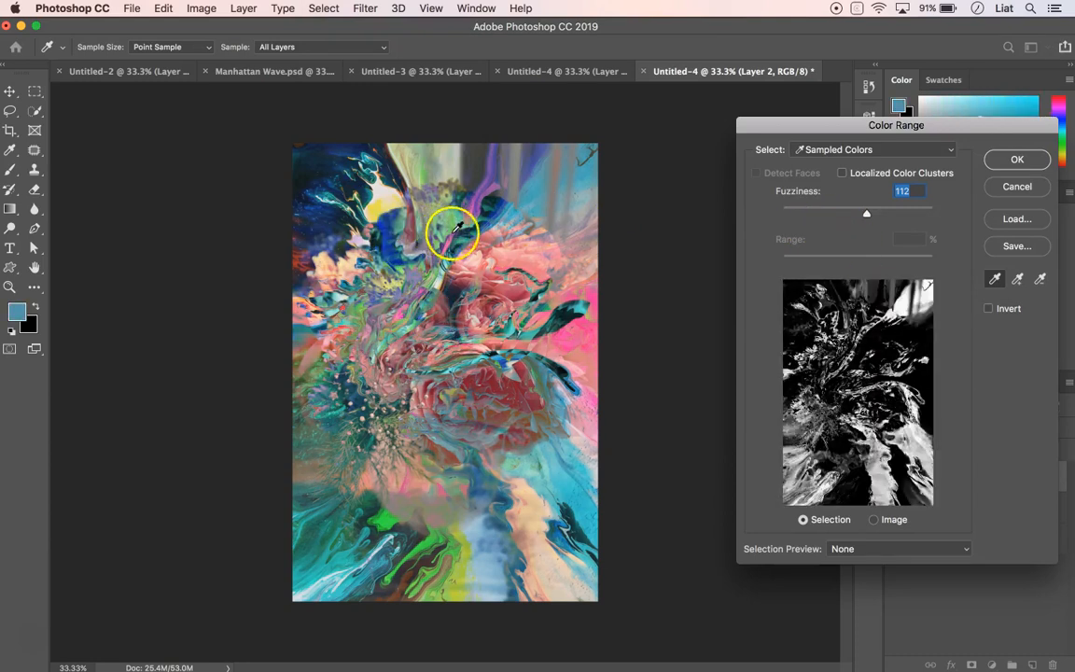
click(482, 266)
click(480, 244)
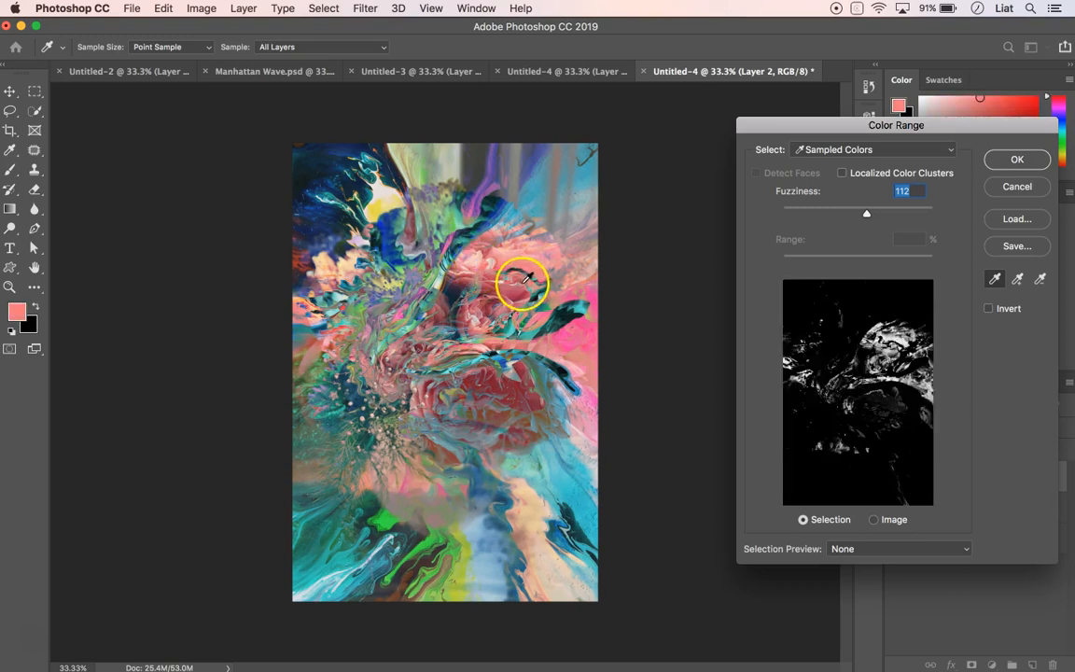
click(492, 342)
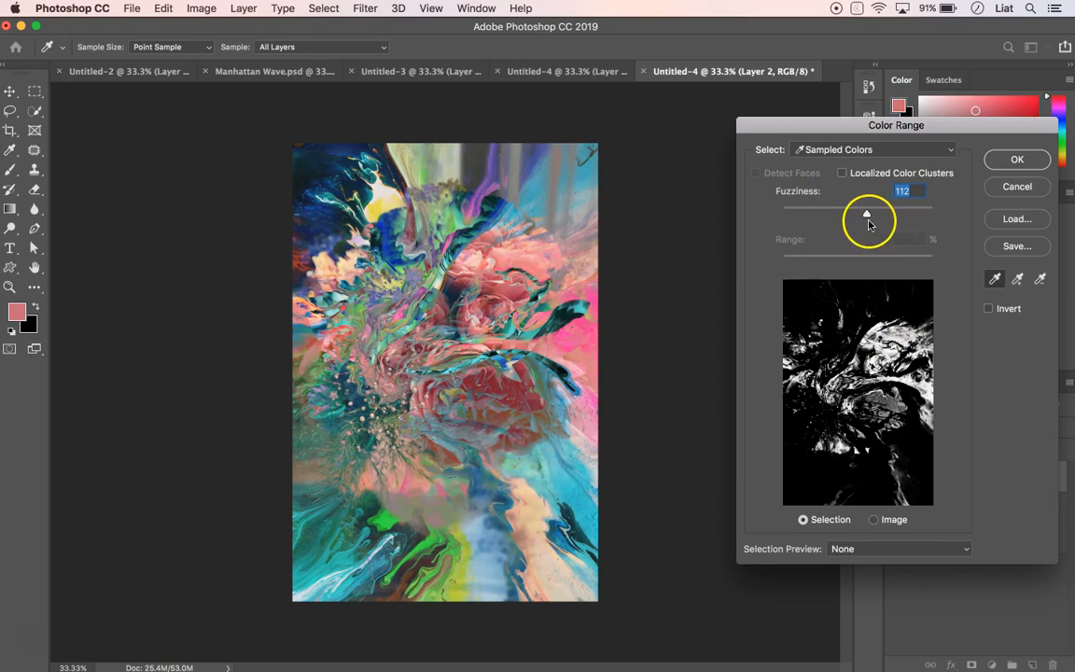
Set the Color Range fuzziness to 114 and apply the selection of the pink areas.
mouse_move(866, 215)
mouse_down()
mouse_move(813, 221)
mouse_move(893, 214)
mouse_move(844, 214)
mouse_move(858, 215)
mouse_up()
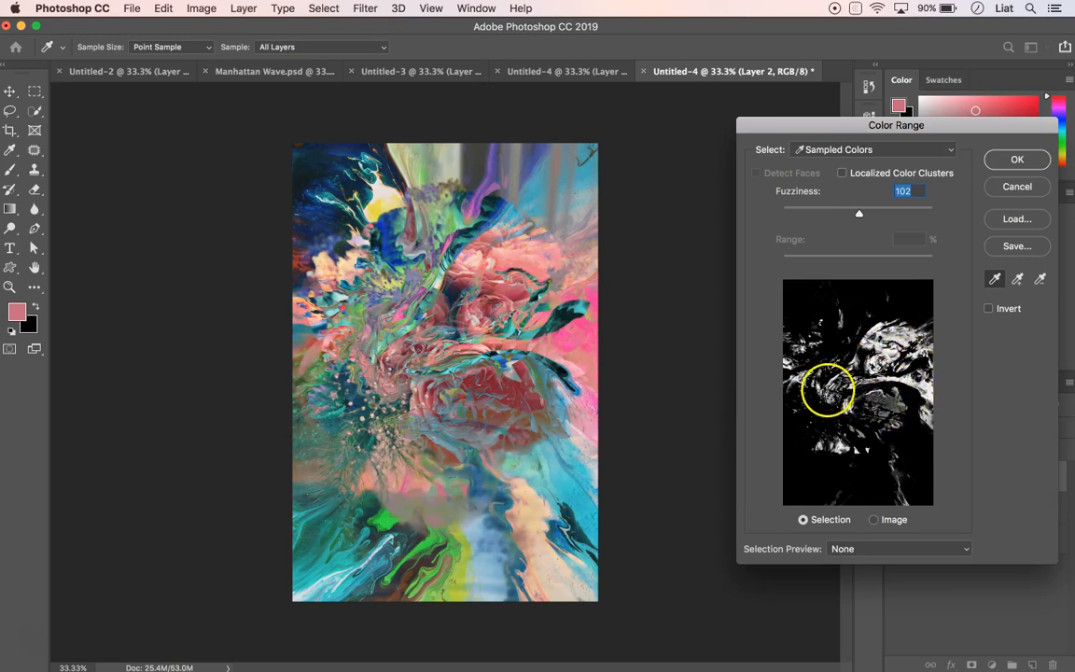
drag(864, 215, 874, 219)
drag(873, 219, 868, 219)
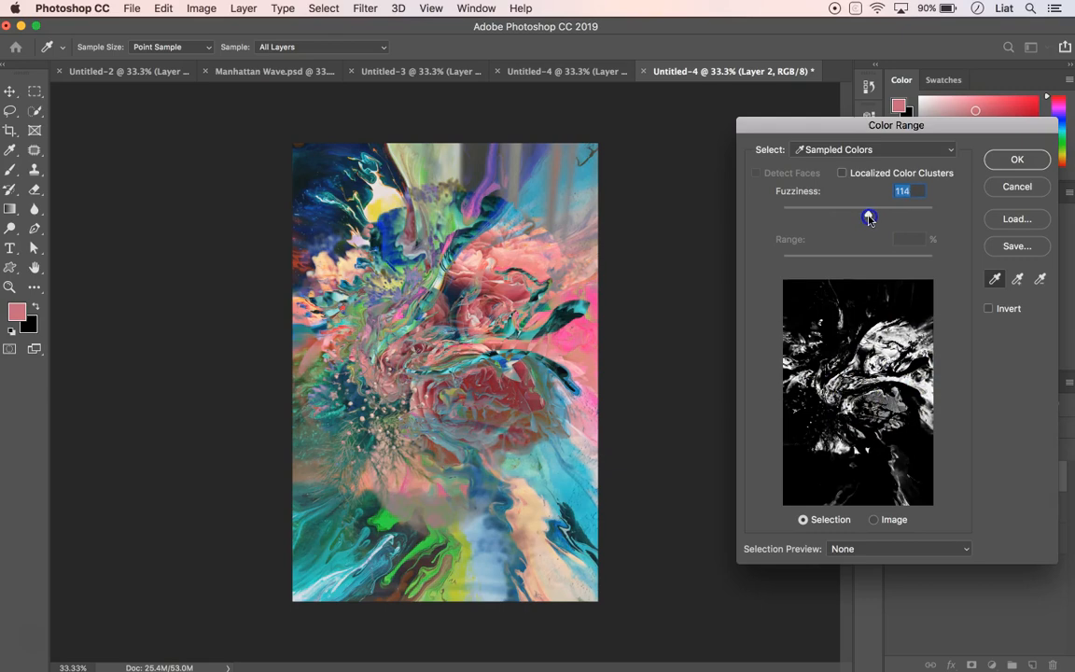
click(1017, 160)
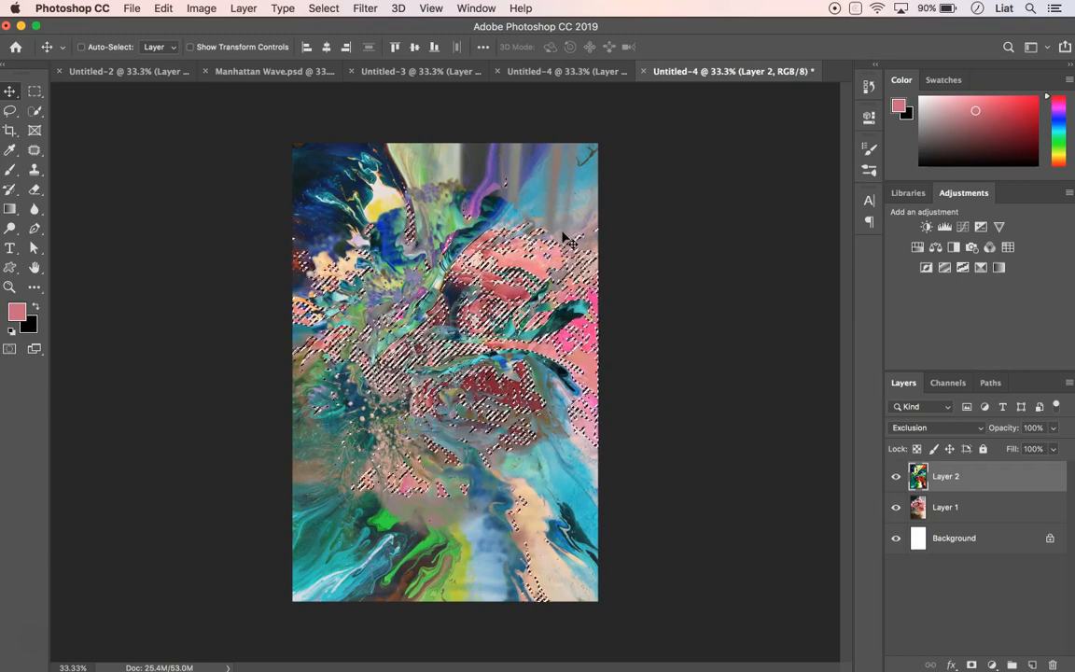
click(317, 193)
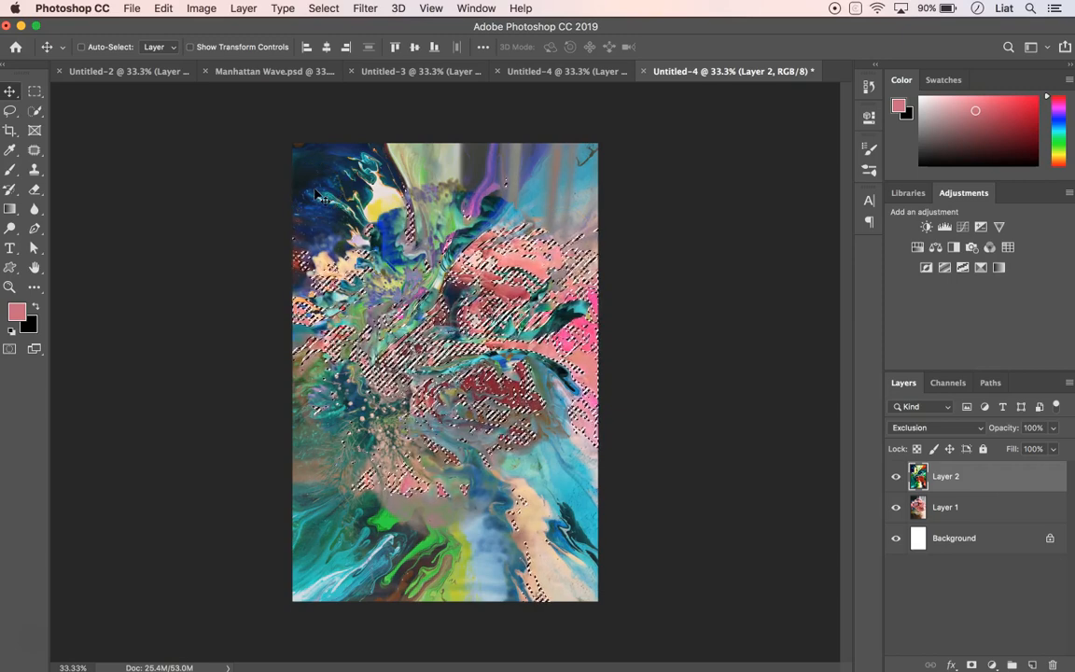
Refine the selection in Select and Mask with Smooth 17, Feather 1.1 px and Contrast 5%.
click(35, 92)
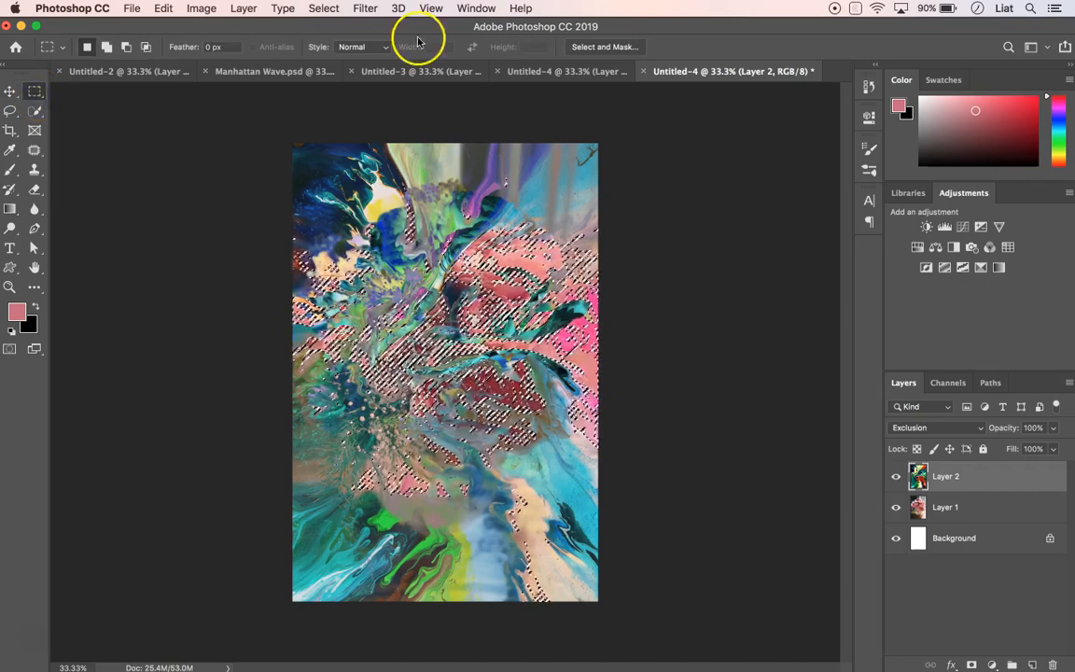
click(596, 48)
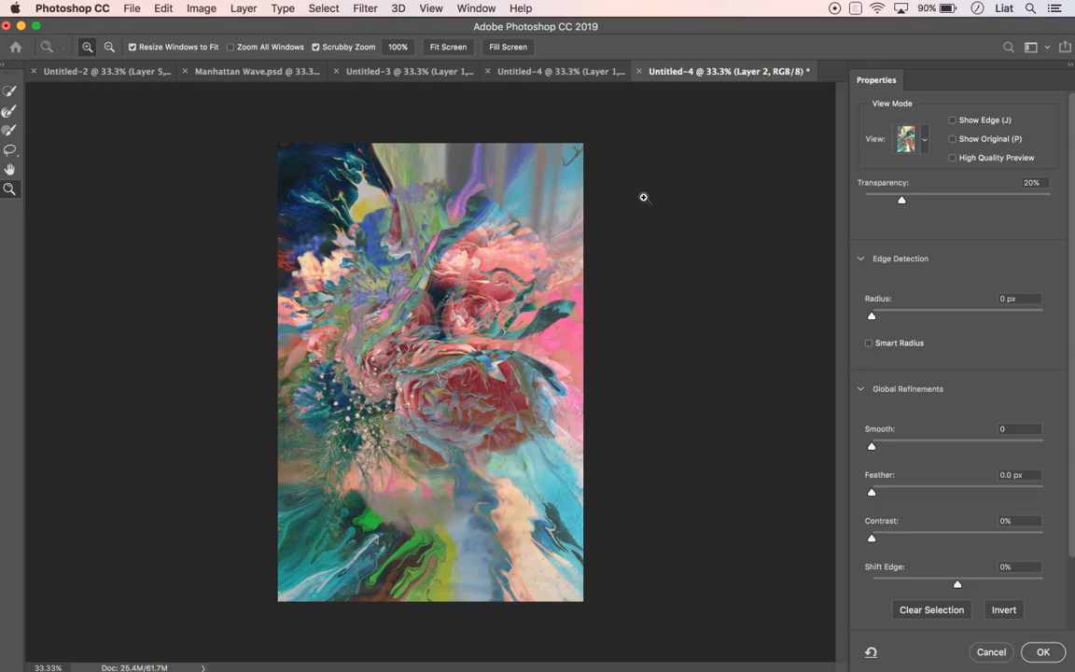
drag(872, 449, 883, 449)
drag(870, 492, 876, 491)
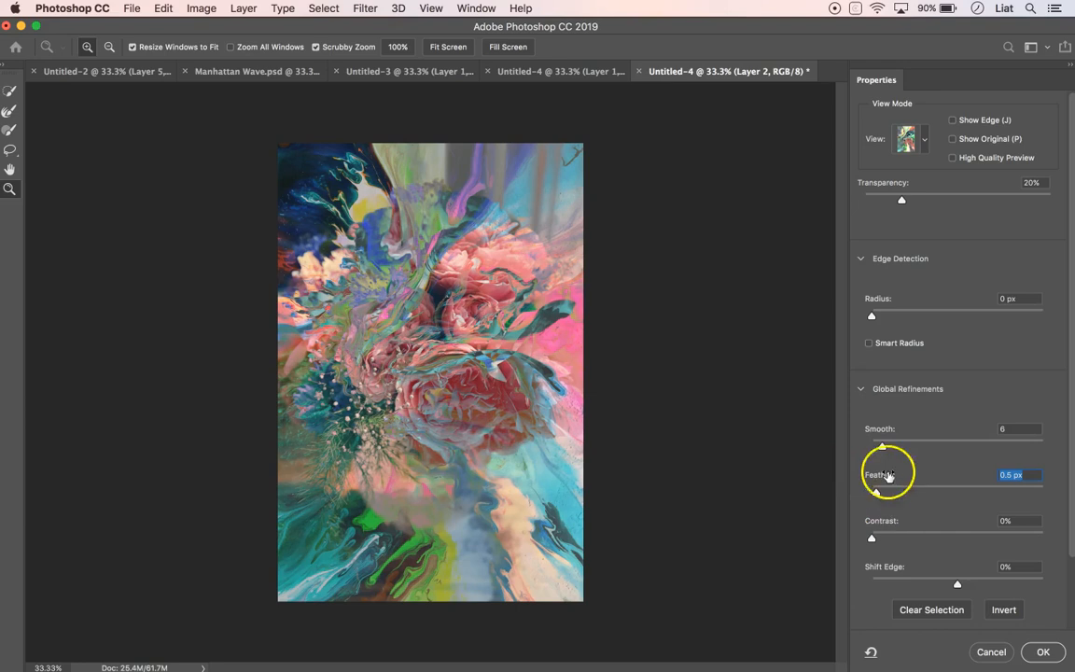
drag(882, 451, 893, 449)
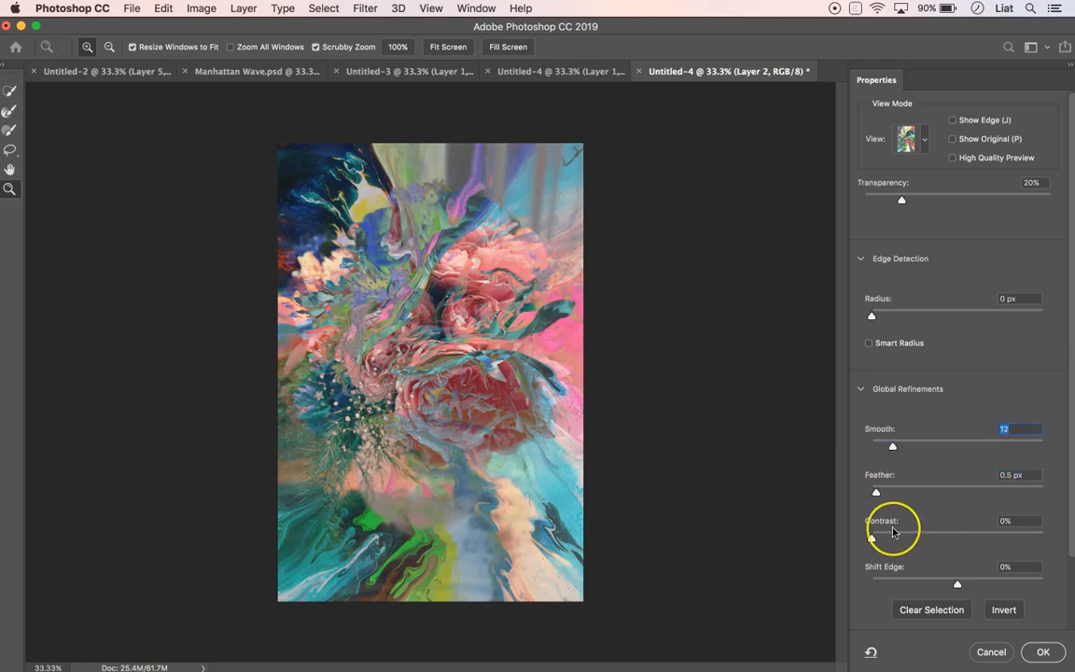
drag(869, 541, 899, 446)
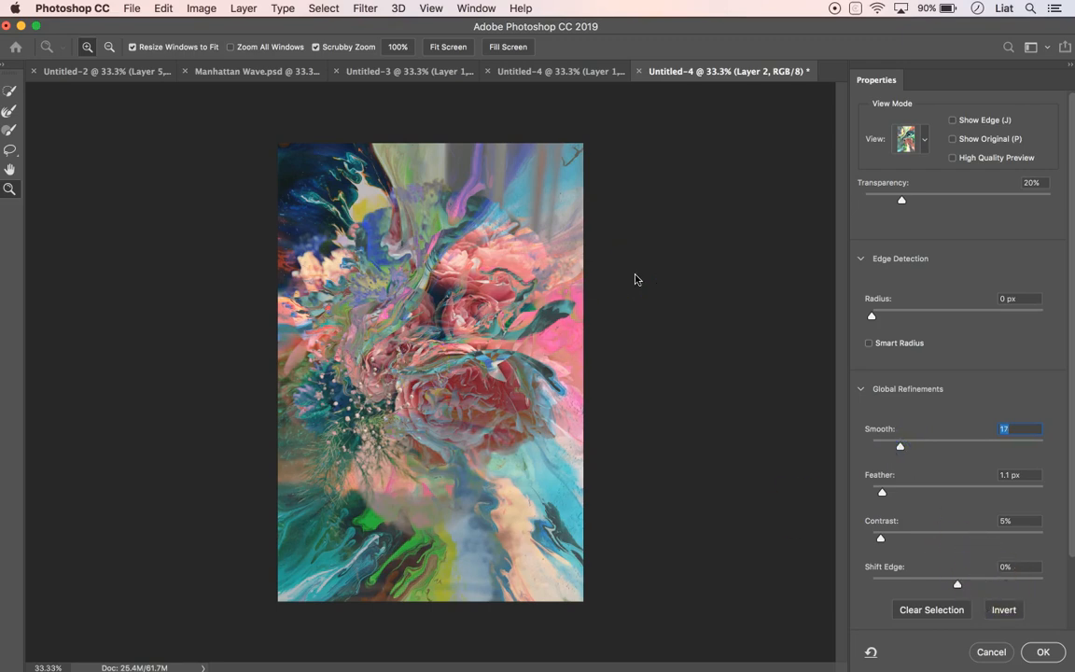
click(556, 316)
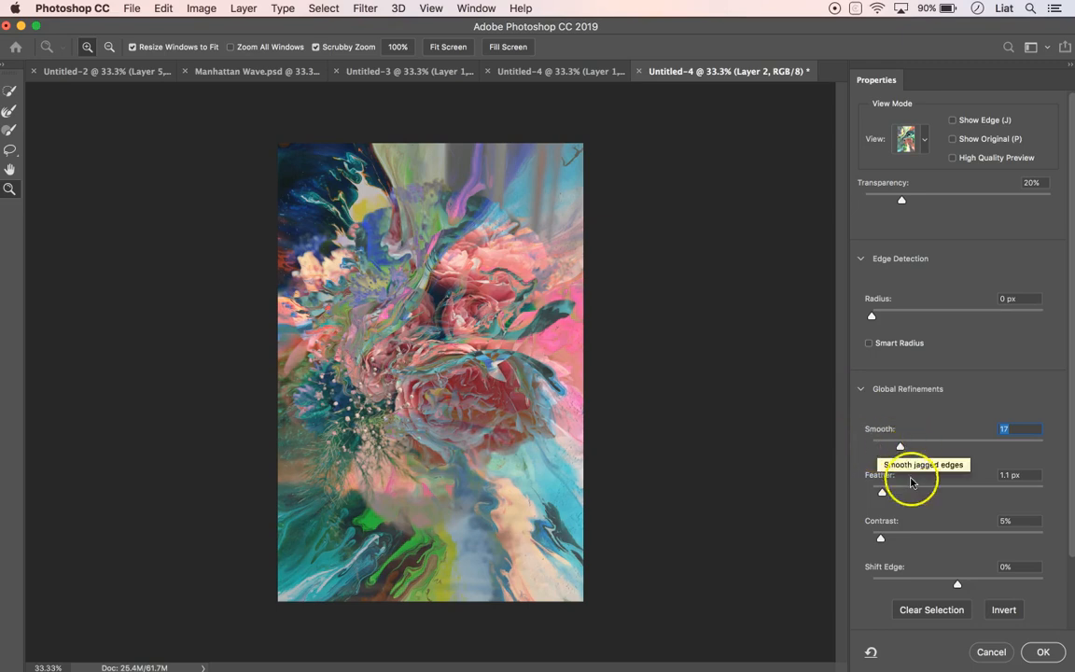
click(1042, 652)
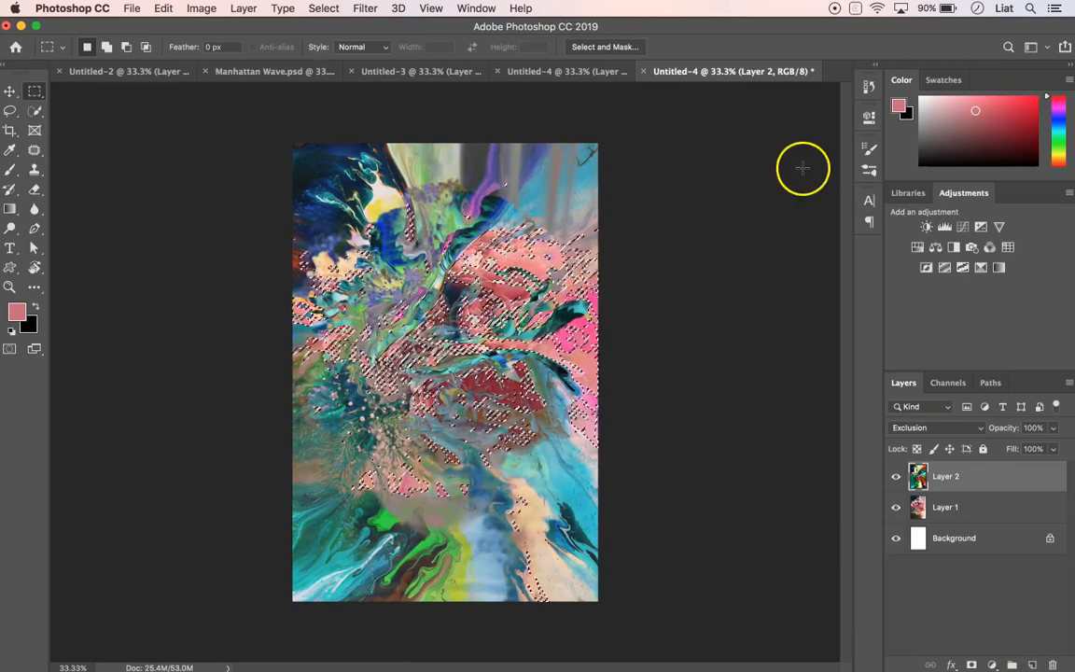
Compare the Color Range and Select and Mask history states, ending on Select and Mask, and check where the History panel is listed.
click(865, 87)
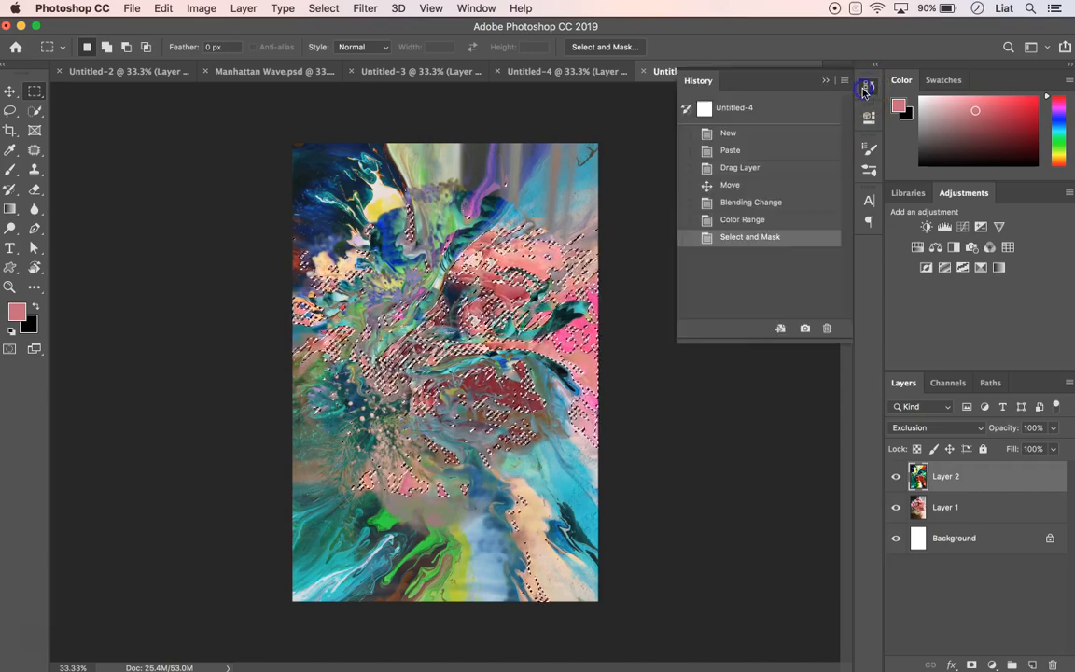
click(763, 222)
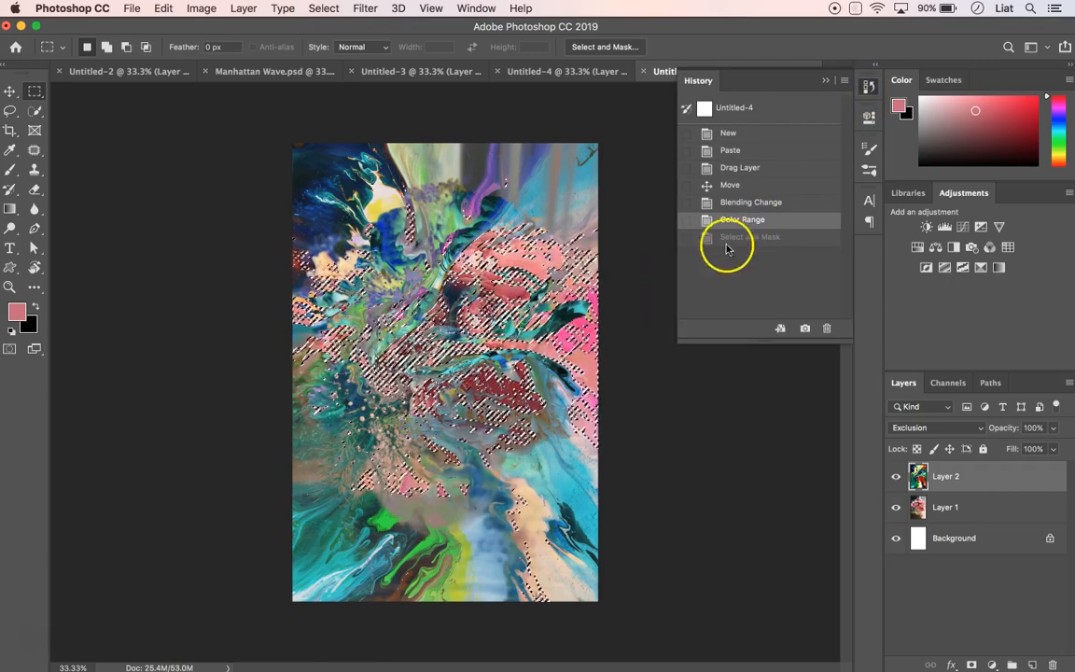
click(751, 237)
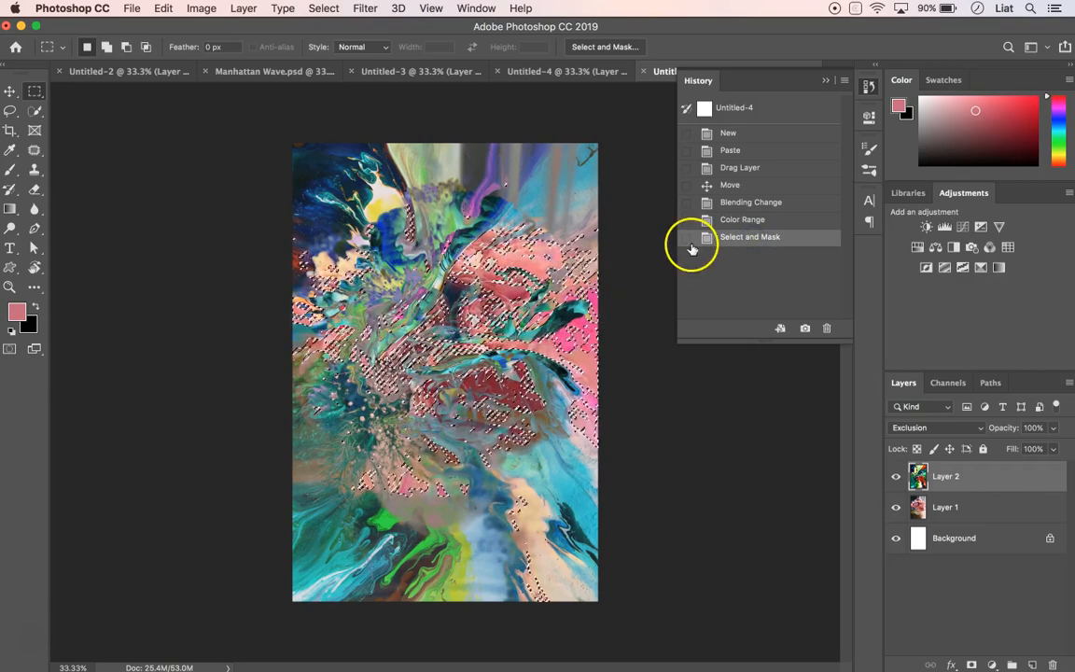
click(739, 221)
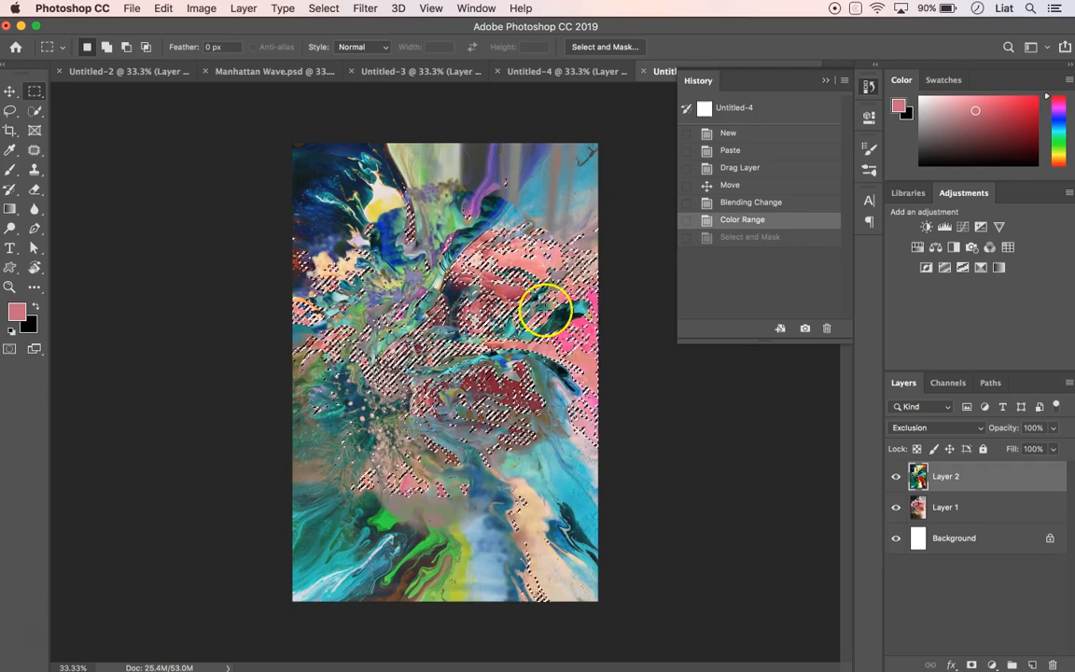
click(740, 235)
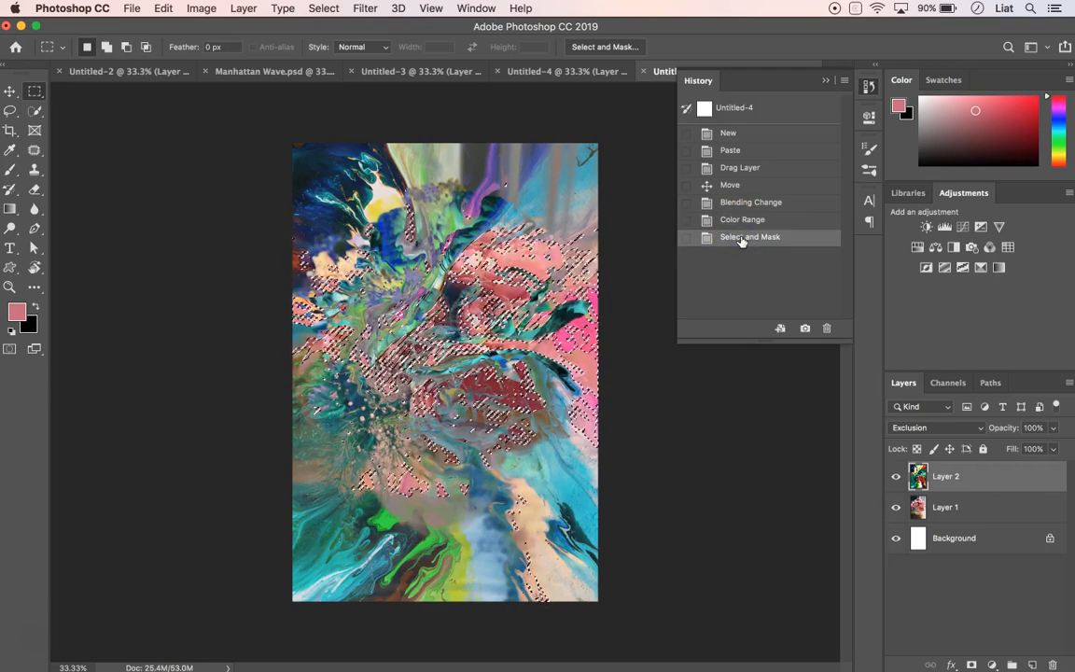
click(824, 82)
click(476, 8)
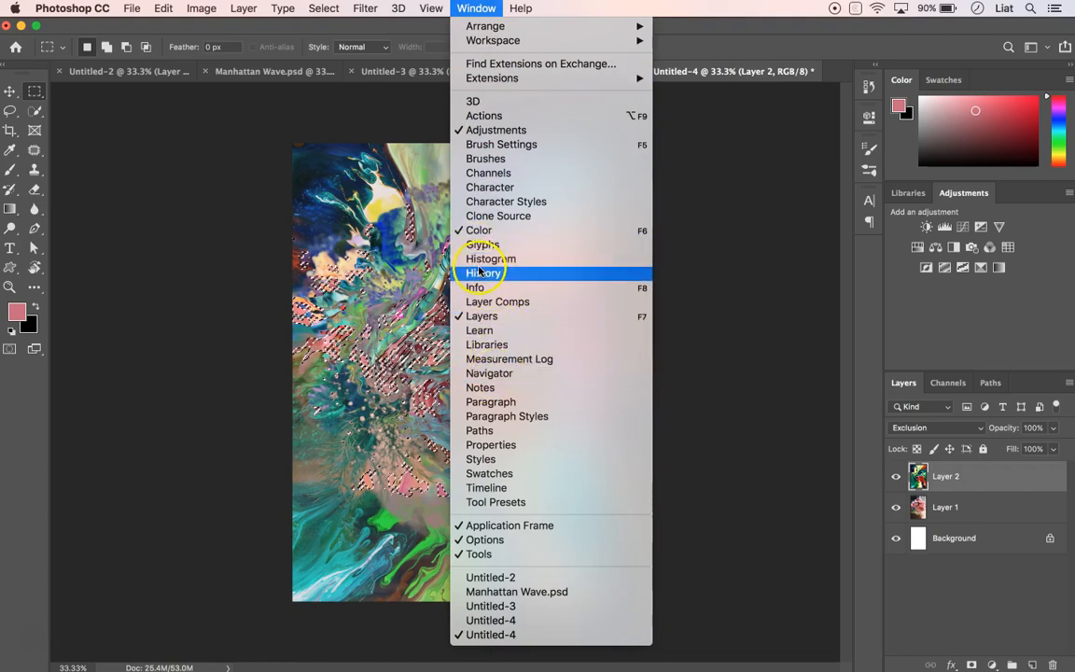
click(472, 10)
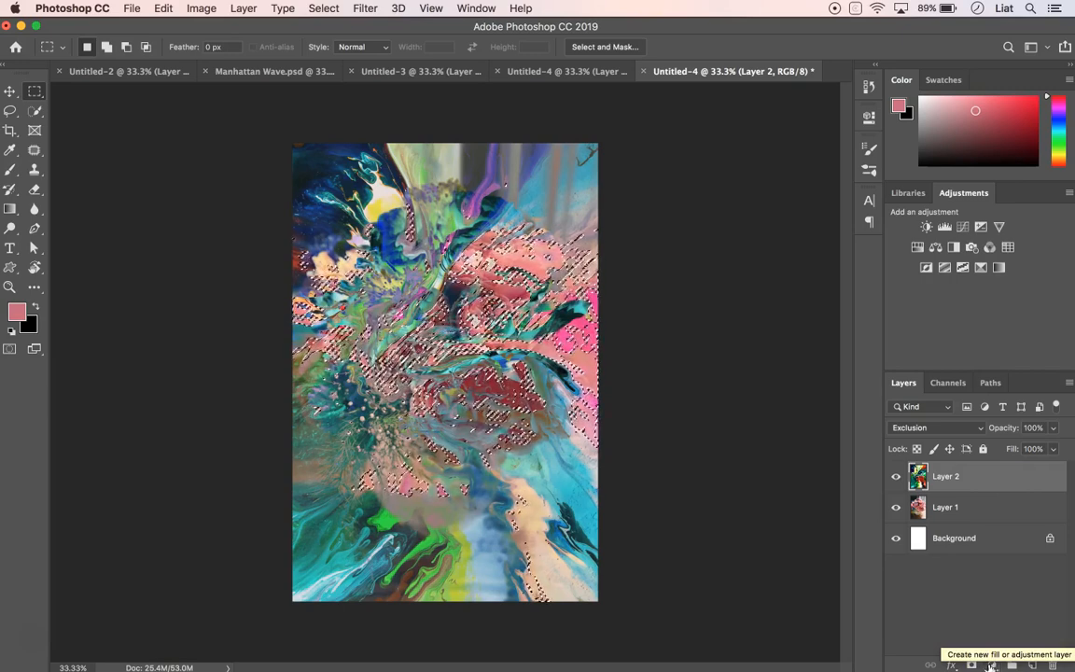
Add a Solid Color fill layer over the selected pink areas, with the hot pink ff0099.
click(992, 664)
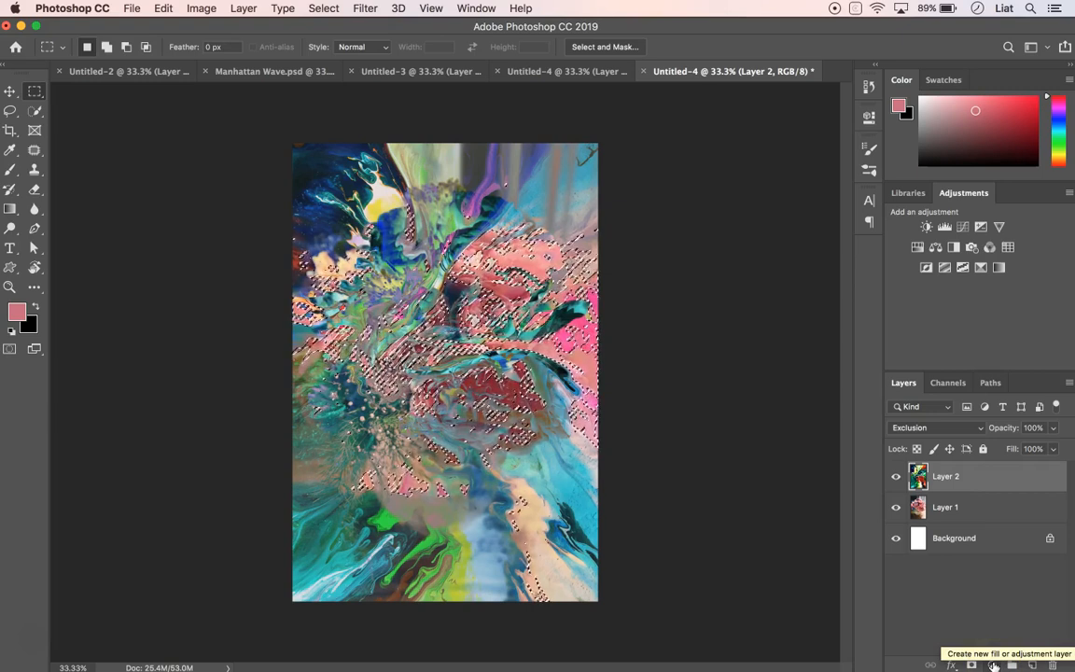
click(993, 664)
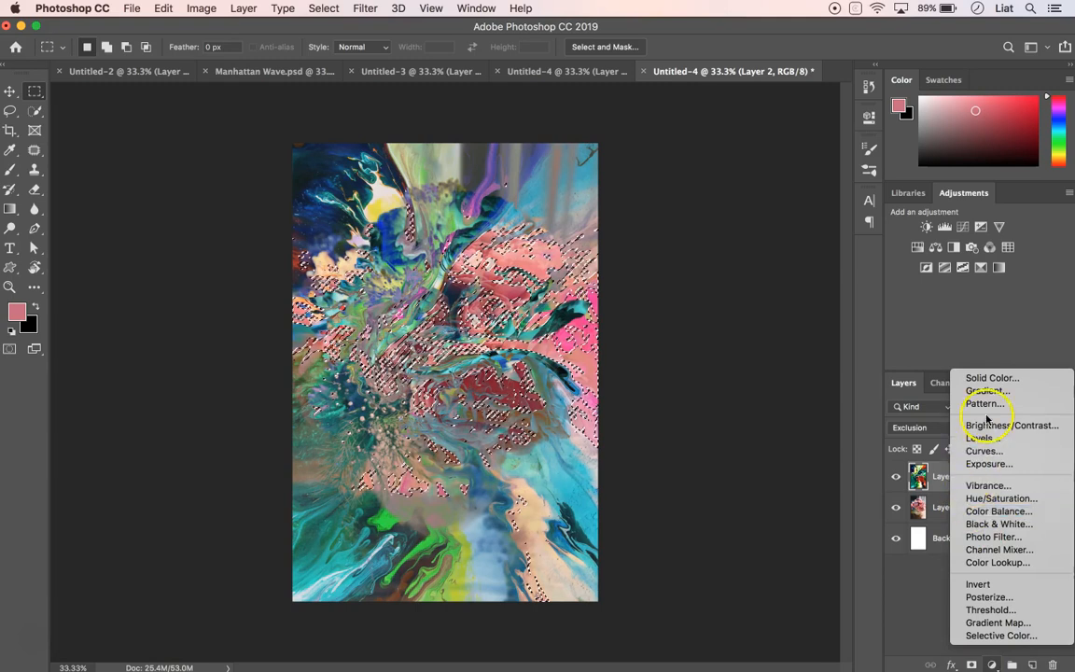
click(982, 378)
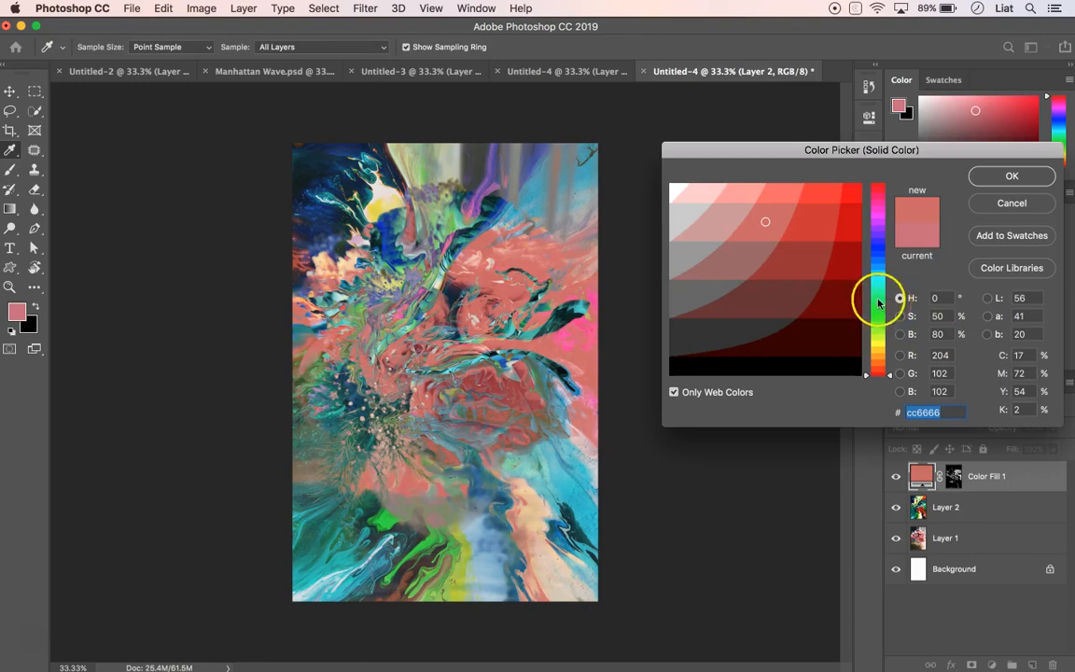
click(881, 215)
drag(882, 215, 881, 209)
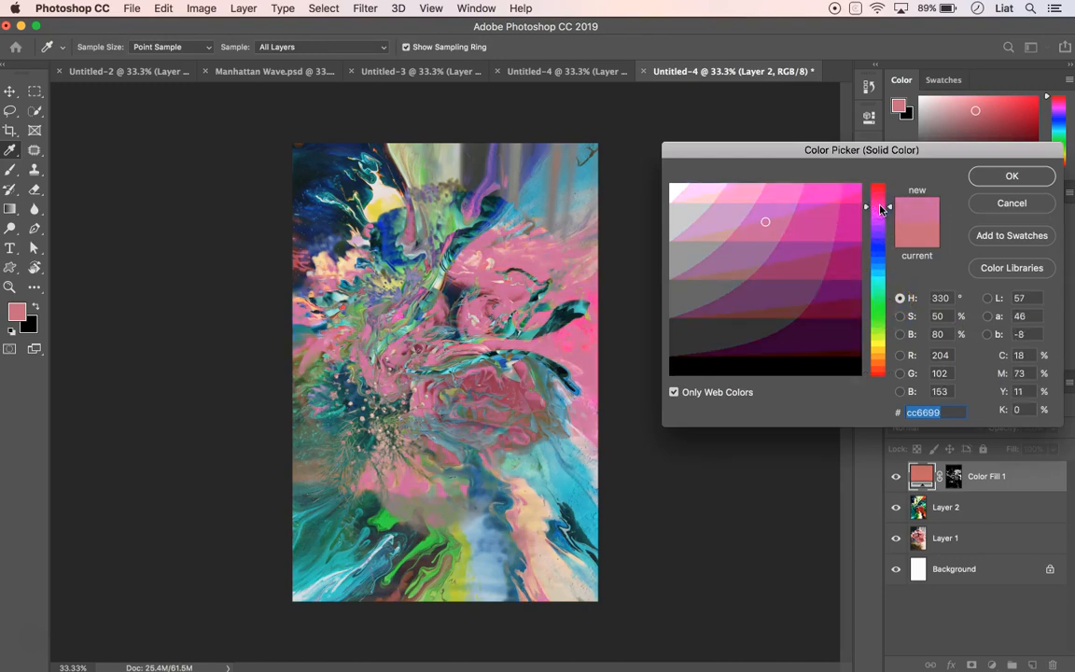
click(853, 194)
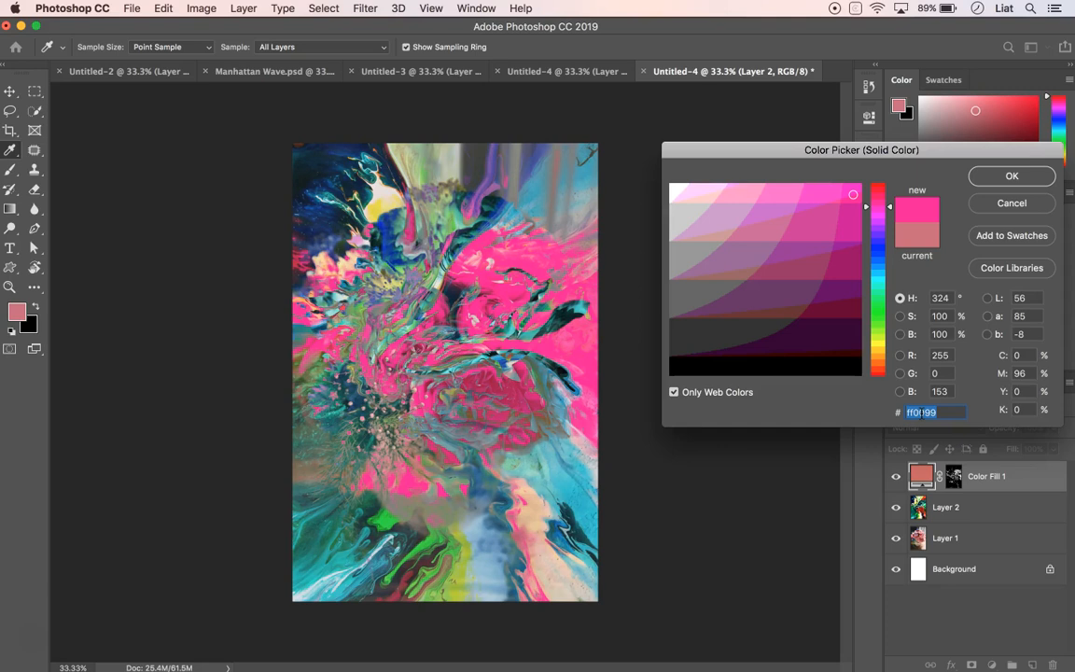
click(997, 179)
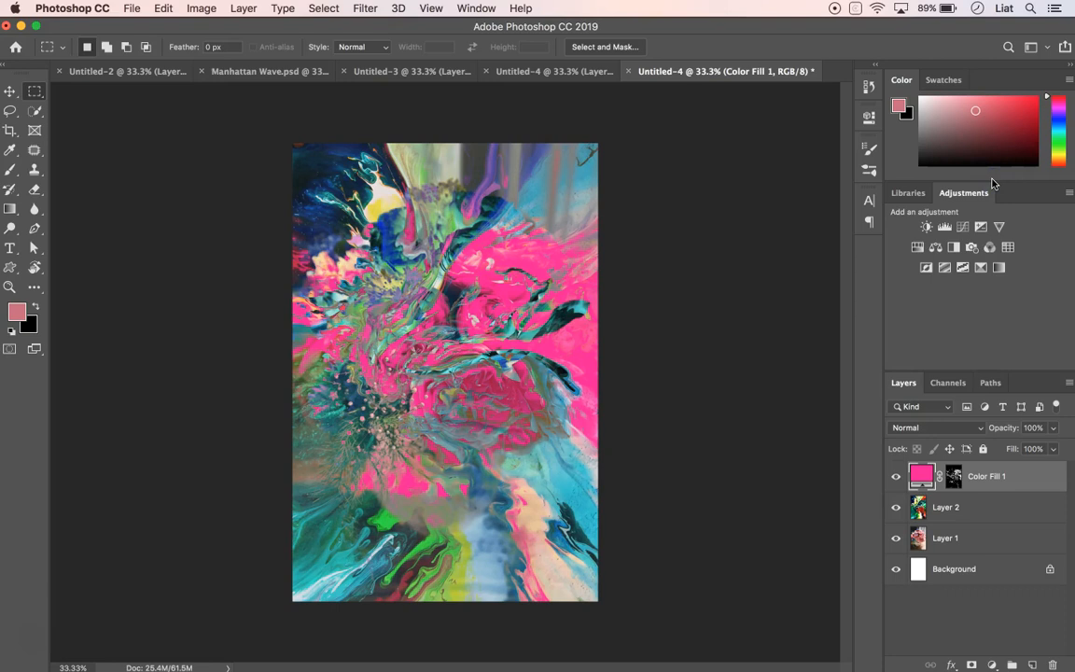
Set the hot pink fill layer's blend mode to Color and make Layer 2 the active layer.
click(934, 429)
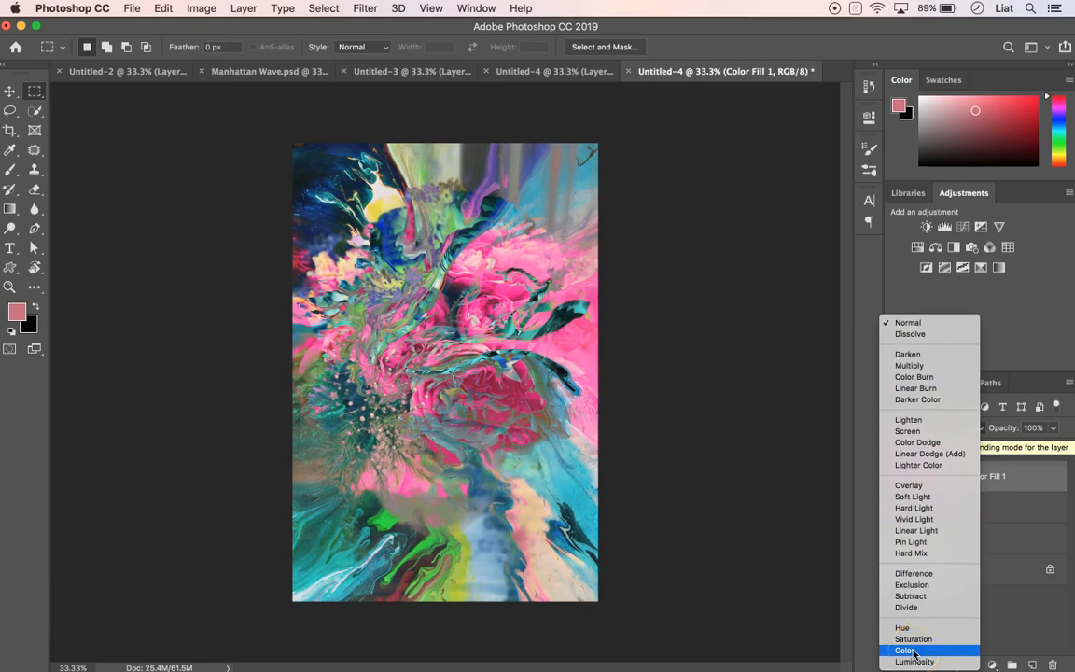
click(914, 650)
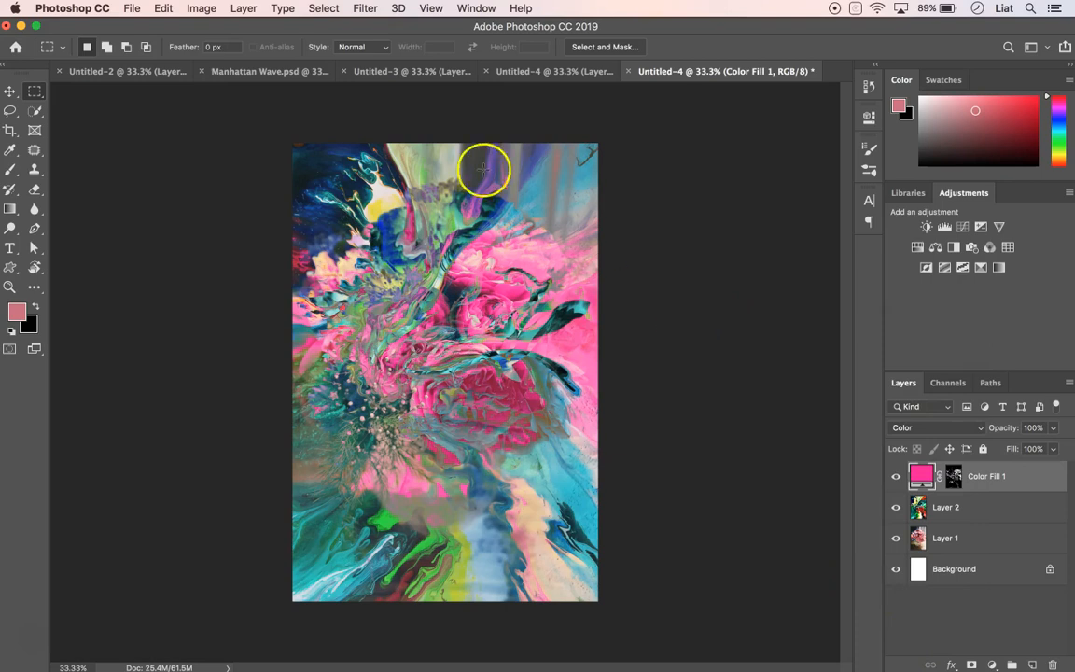
click(947, 509)
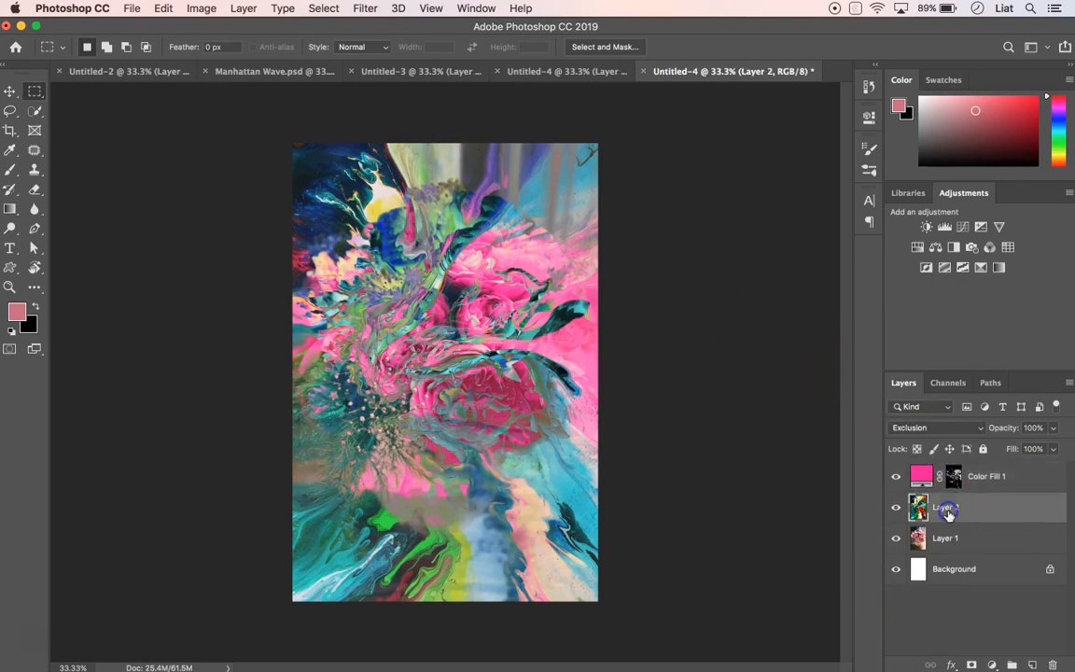
click(322, 10)
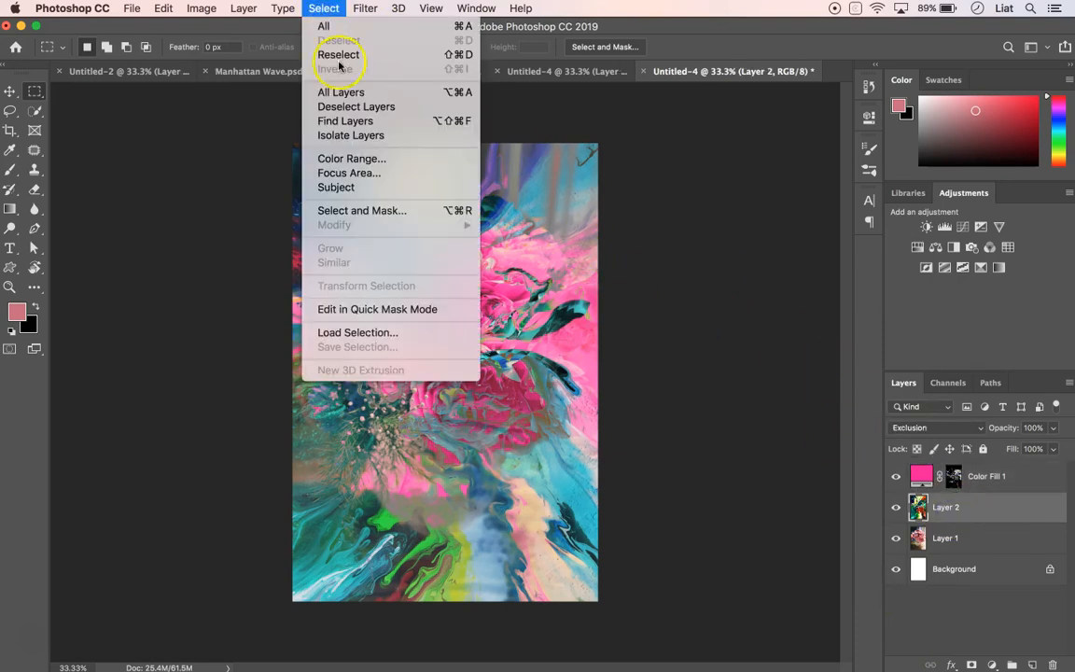
click(322, 159)
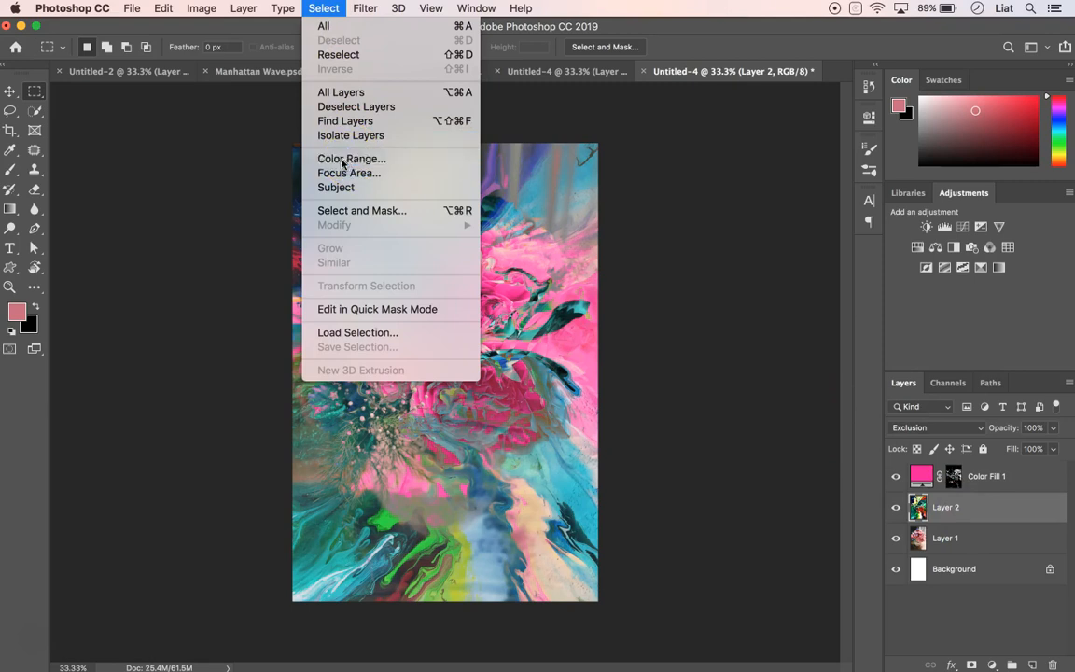
click(333, 272)
click(348, 254)
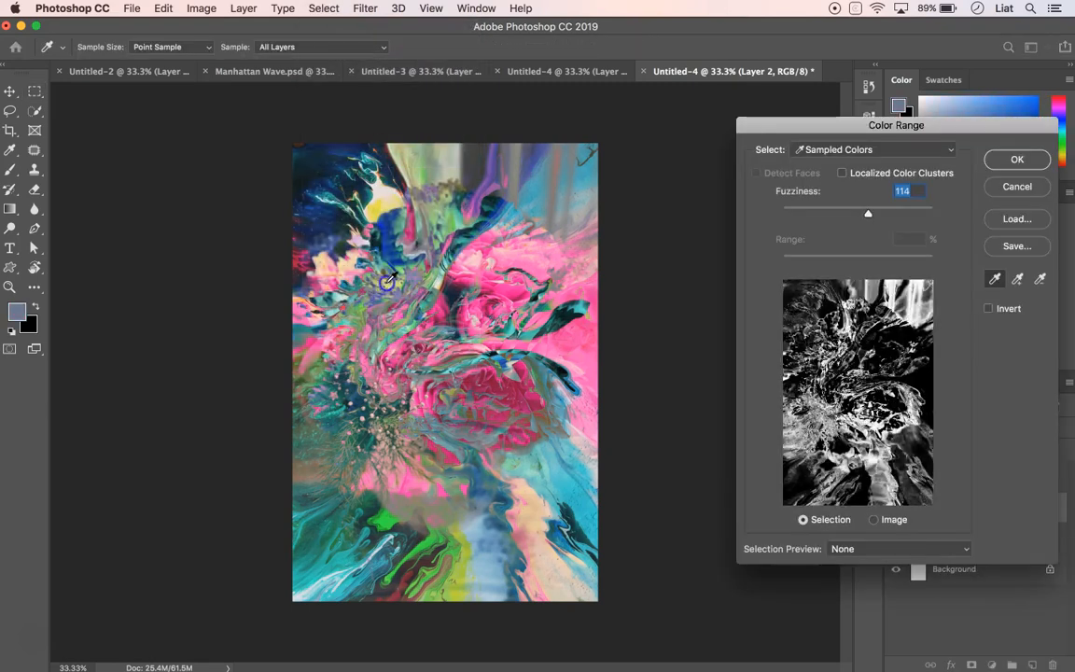
click(381, 304)
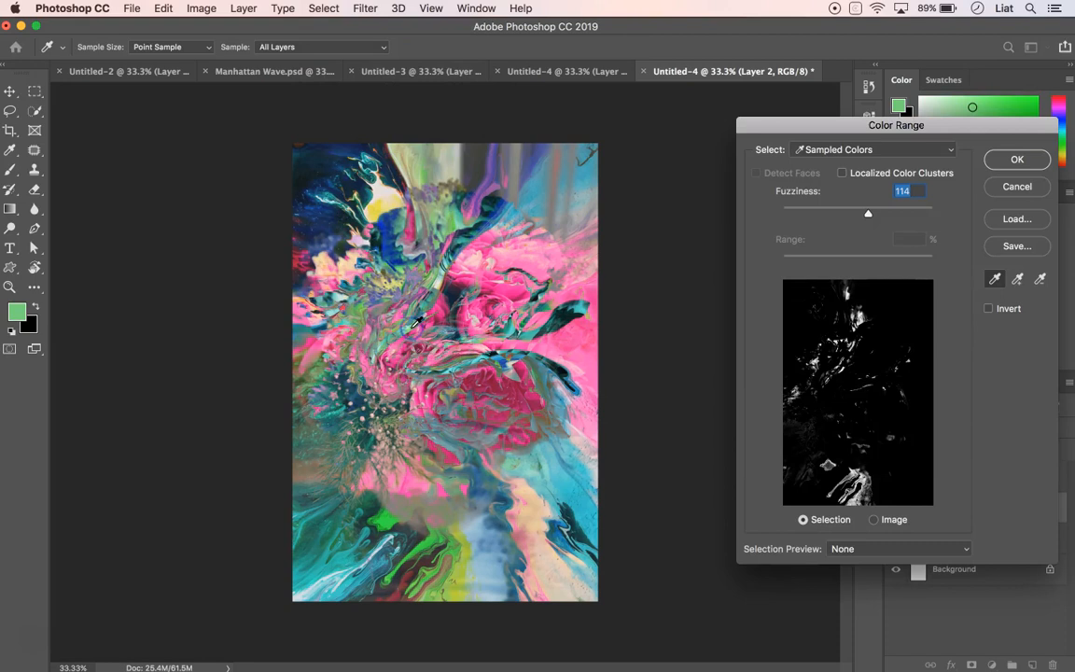
click(388, 299)
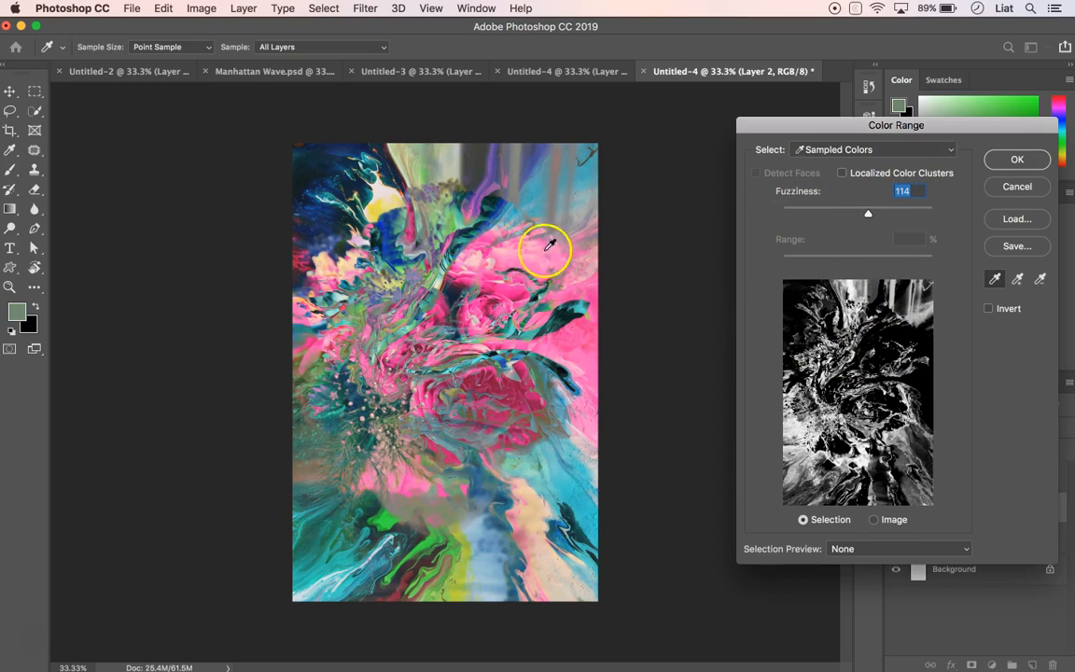
click(1004, 191)
Hide Color Fill 1 and apply a Color Range selection on Layer 2, sampling the muted pink of the lower central petals with fuzziness 123.
click(895, 476)
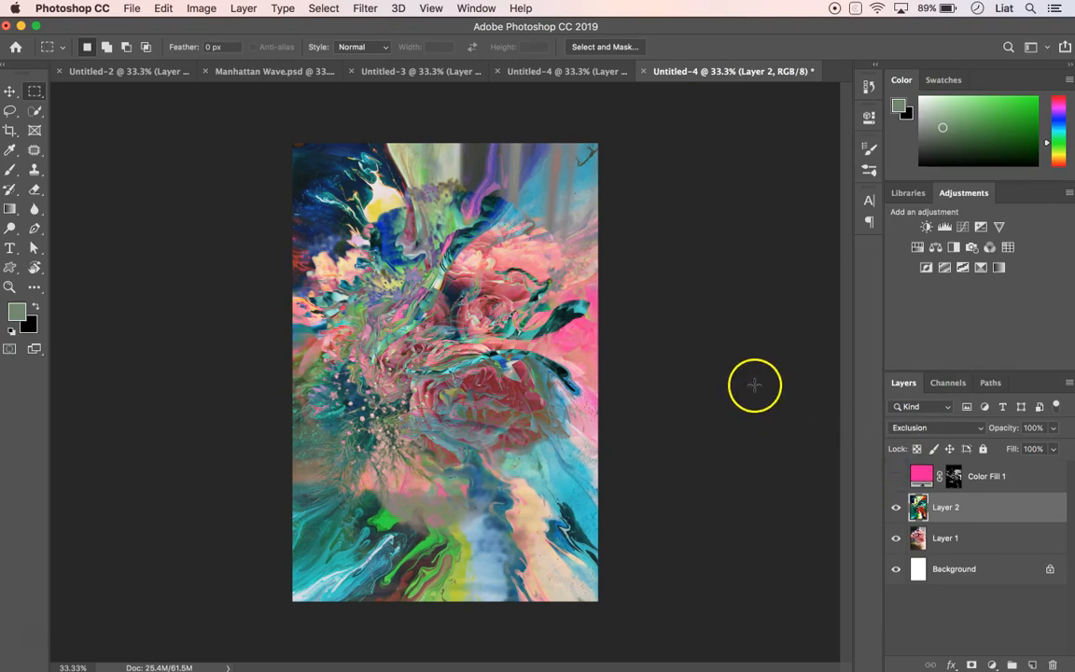
click(326, 11)
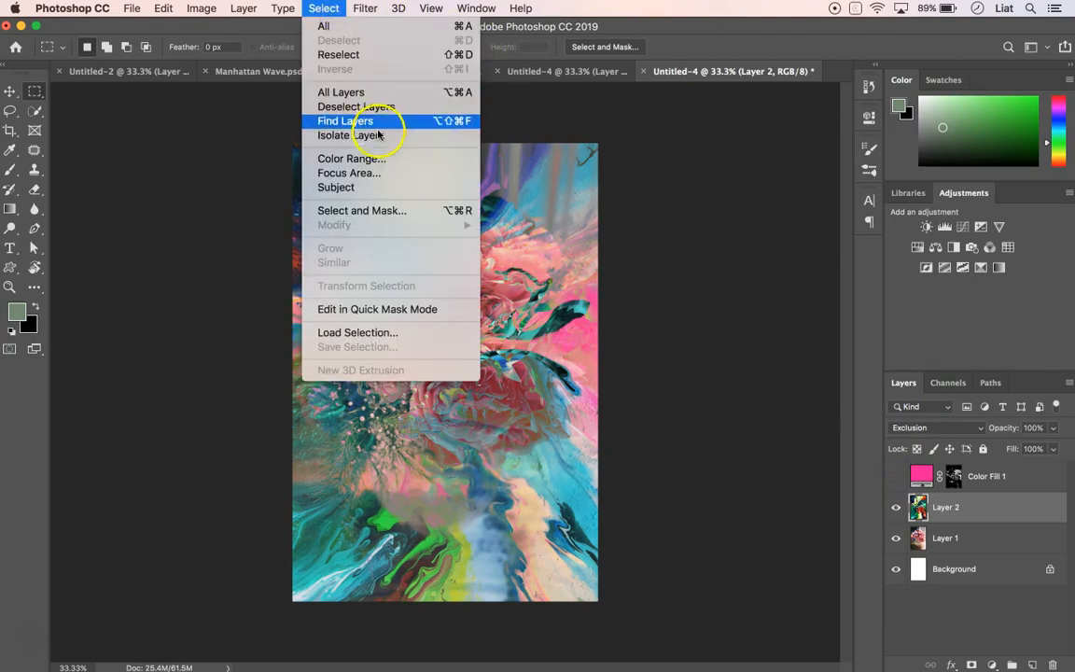
click(399, 159)
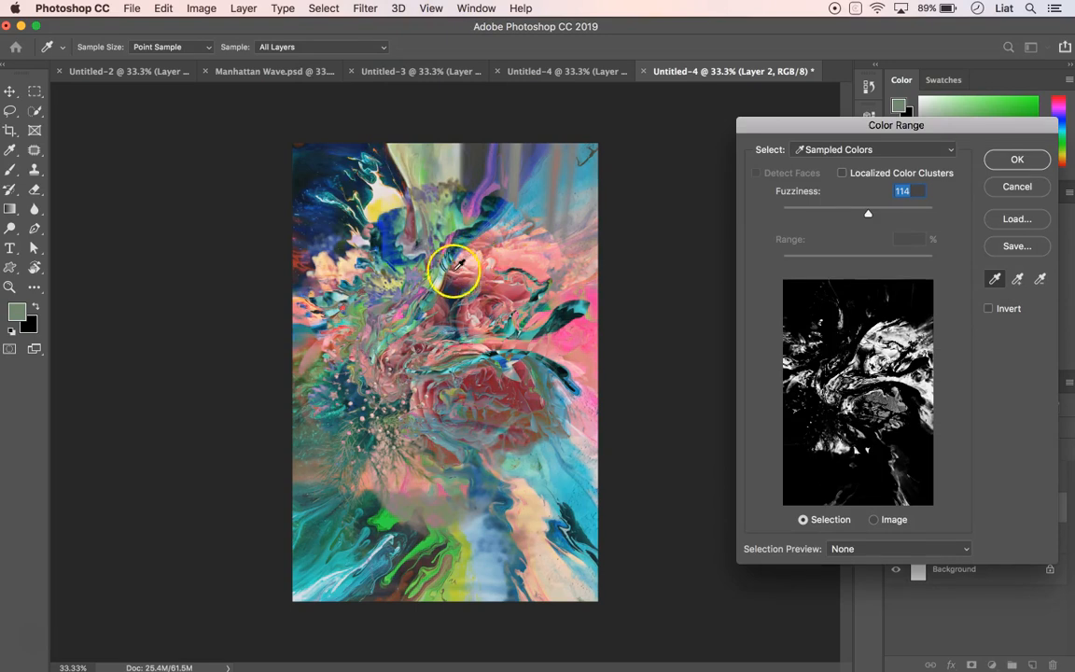
click(440, 275)
click(391, 278)
click(441, 330)
mouse_move(868, 214)
mouse_down()
mouse_move(850, 214)
mouse_move(875, 213)
mouse_up()
click(395, 372)
click(348, 333)
click(403, 408)
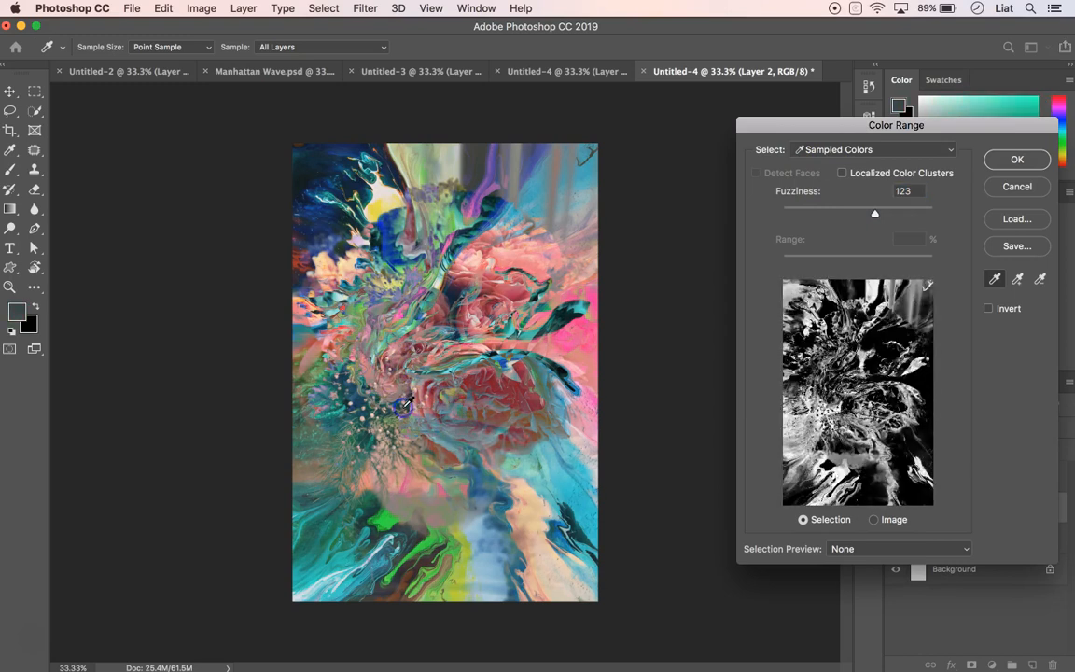
click(420, 393)
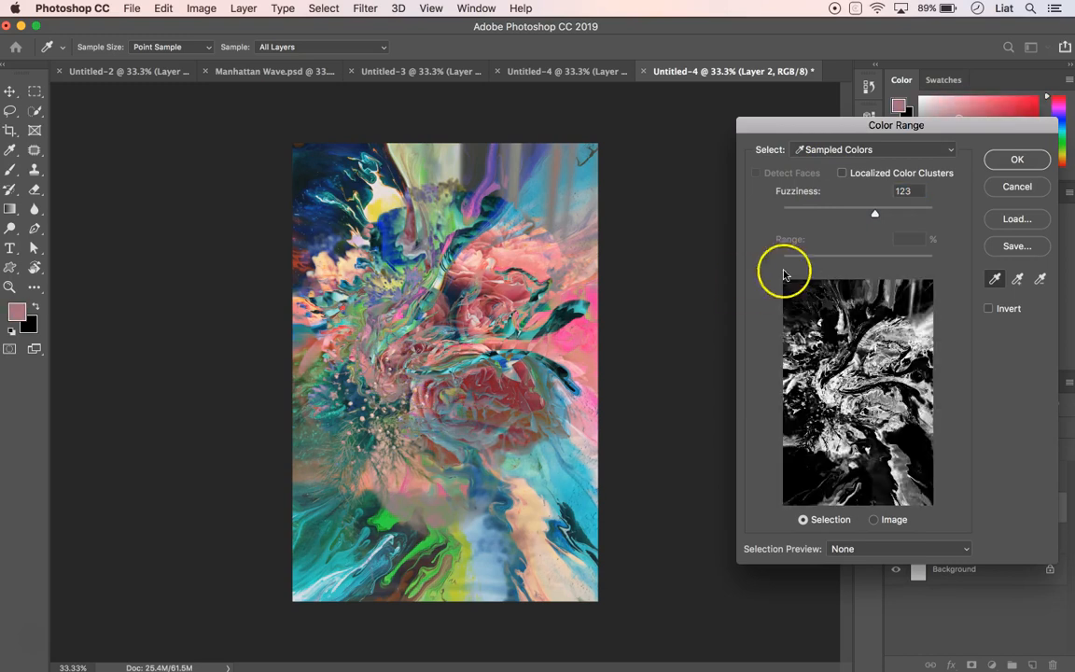
click(1014, 161)
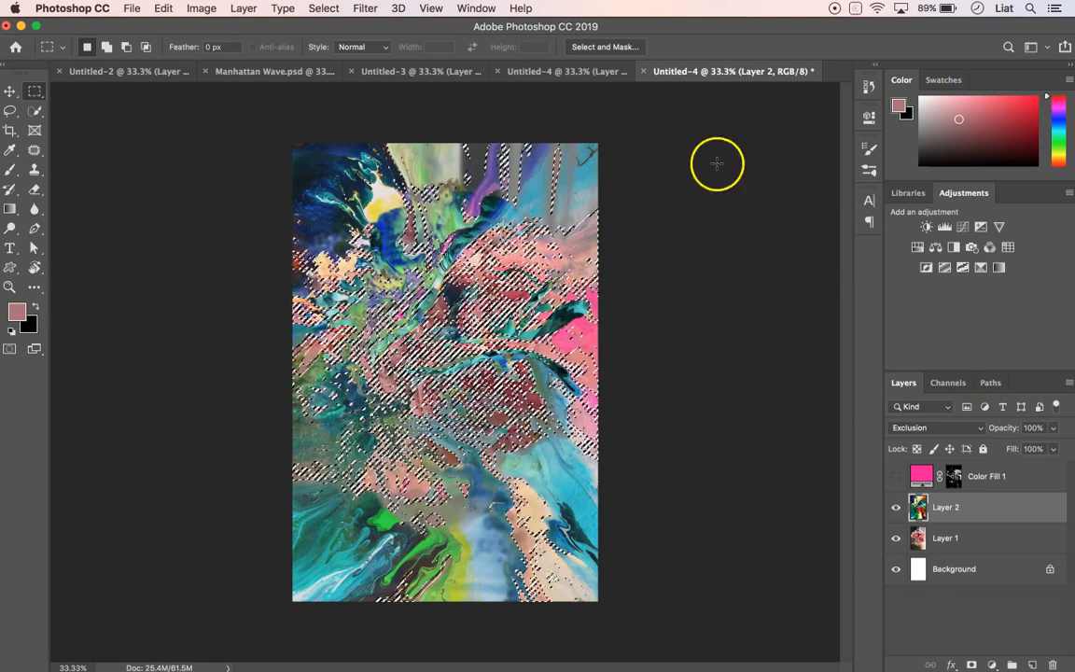
Refine the selection in Select and Mask with slightly raised Smooth, Feather and Contrast.
click(616, 49)
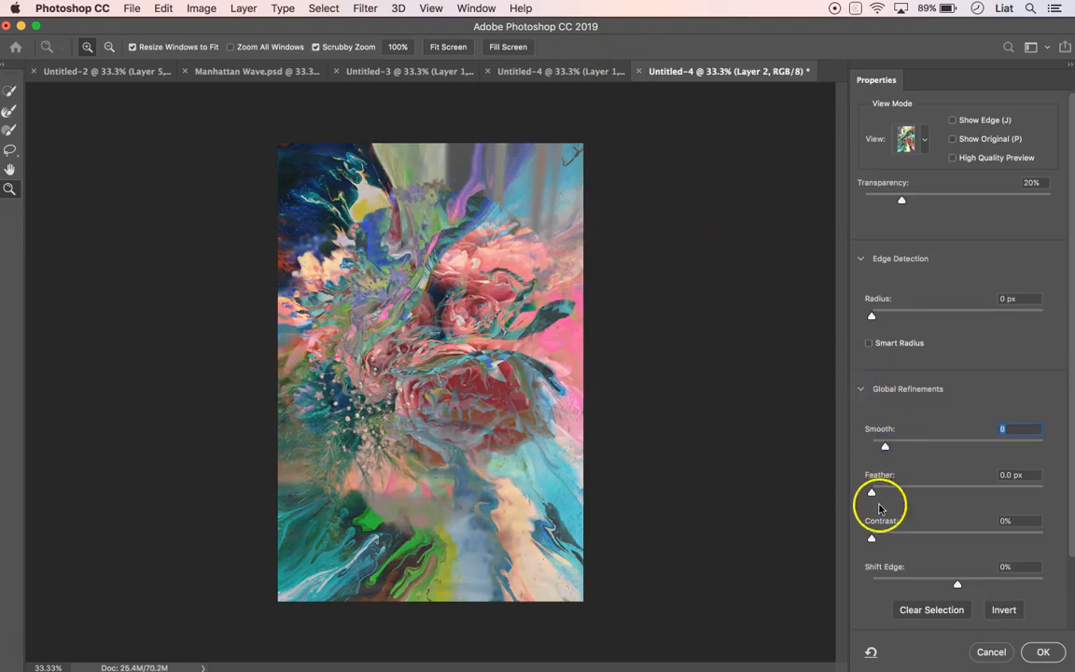
drag(888, 446, 889, 446)
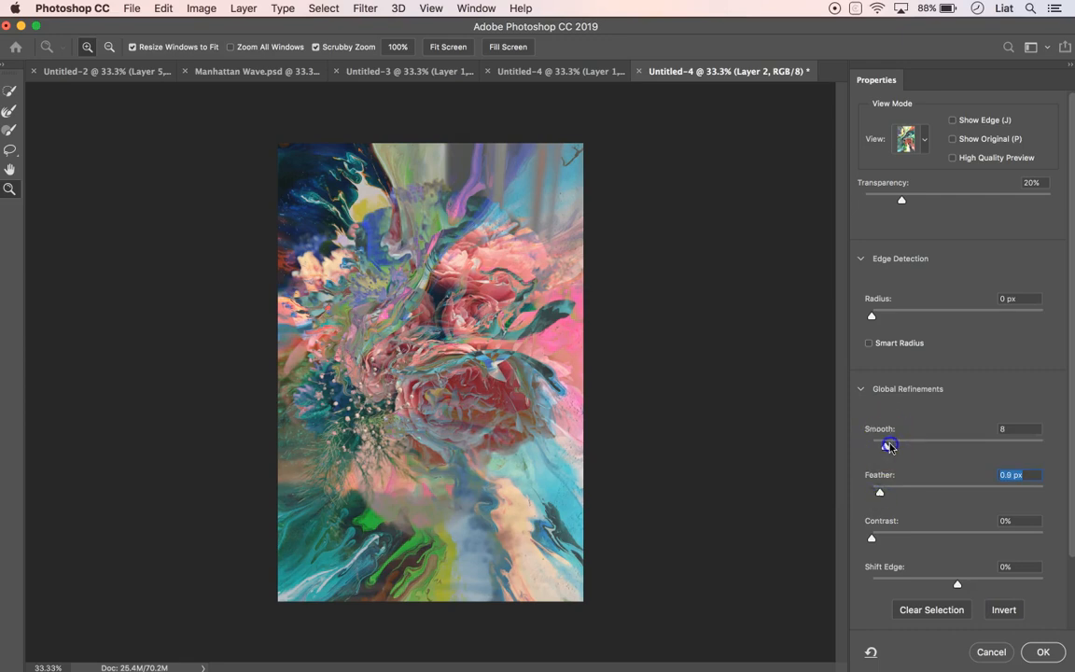
drag(880, 491, 883, 495)
drag(880, 540, 879, 542)
click(1041, 651)
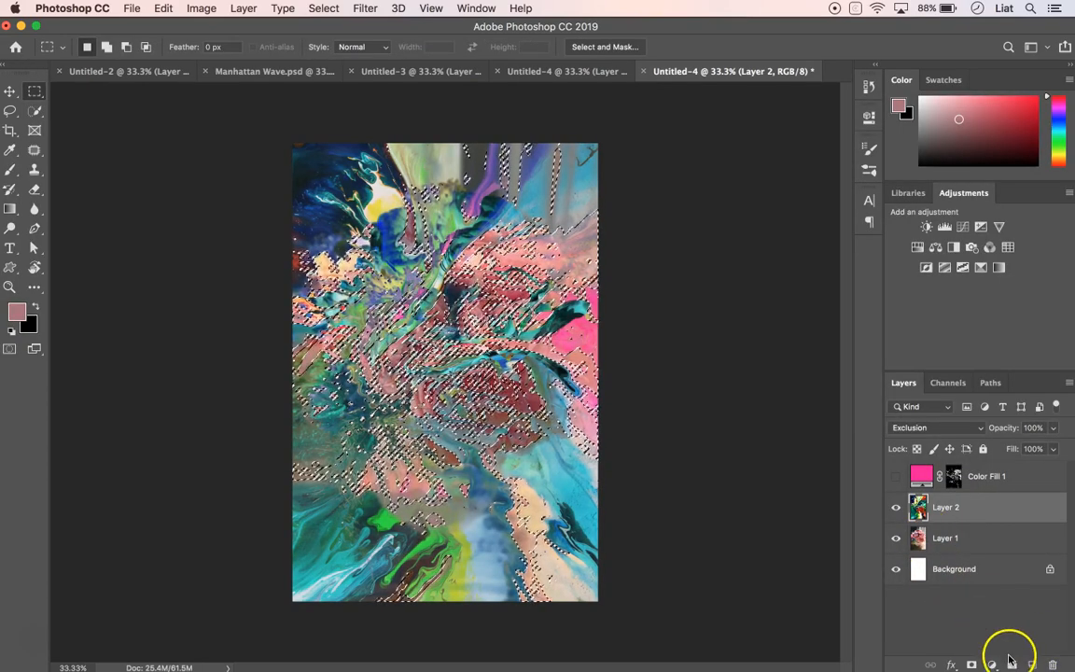
Fill the refined muted pink selection with a second Solid Color fill layer in ff0099.
click(994, 665)
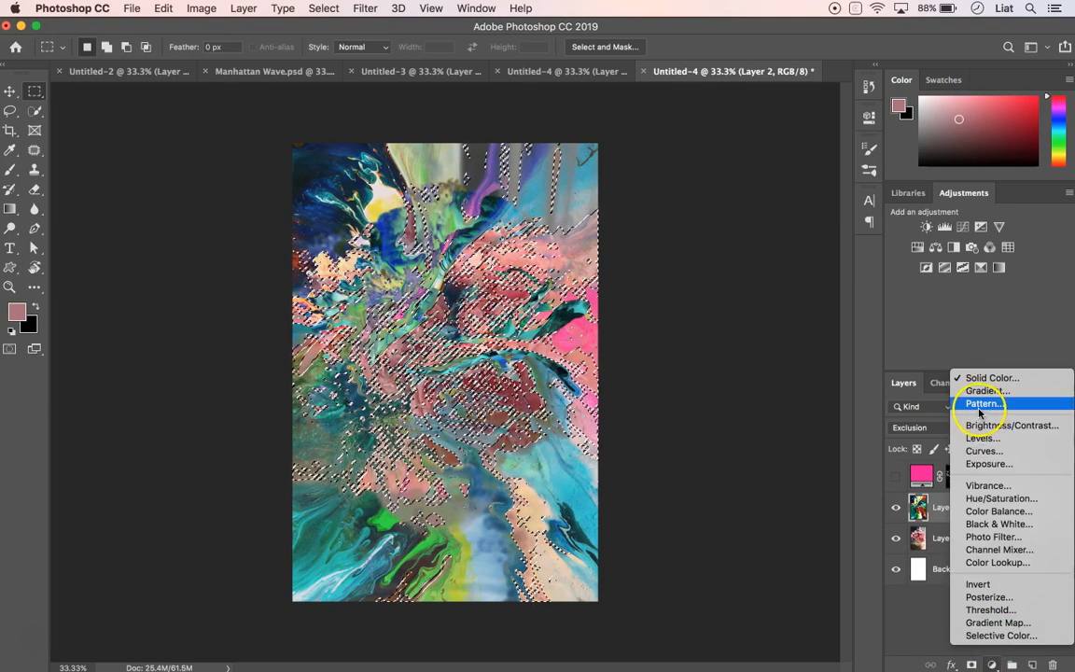
click(989, 378)
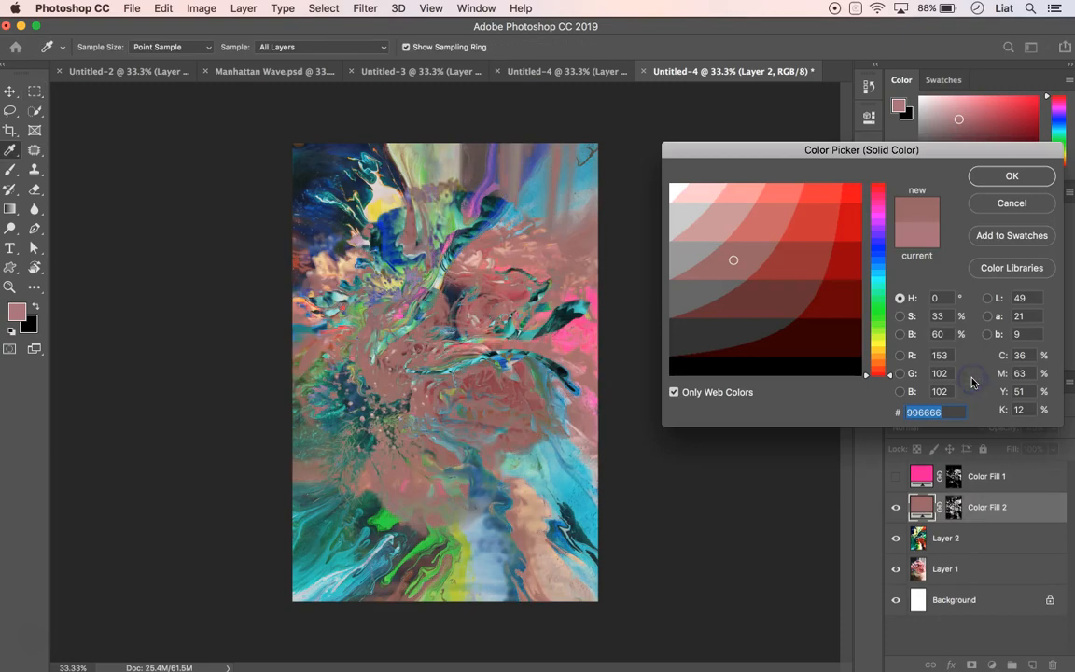
click(868, 207)
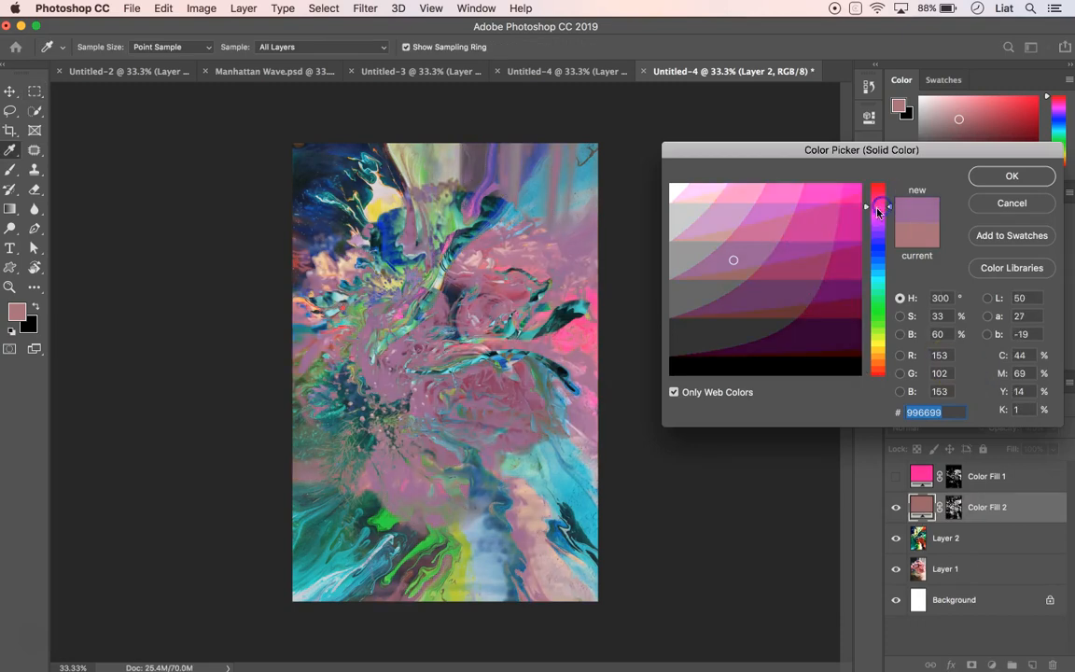
click(841, 225)
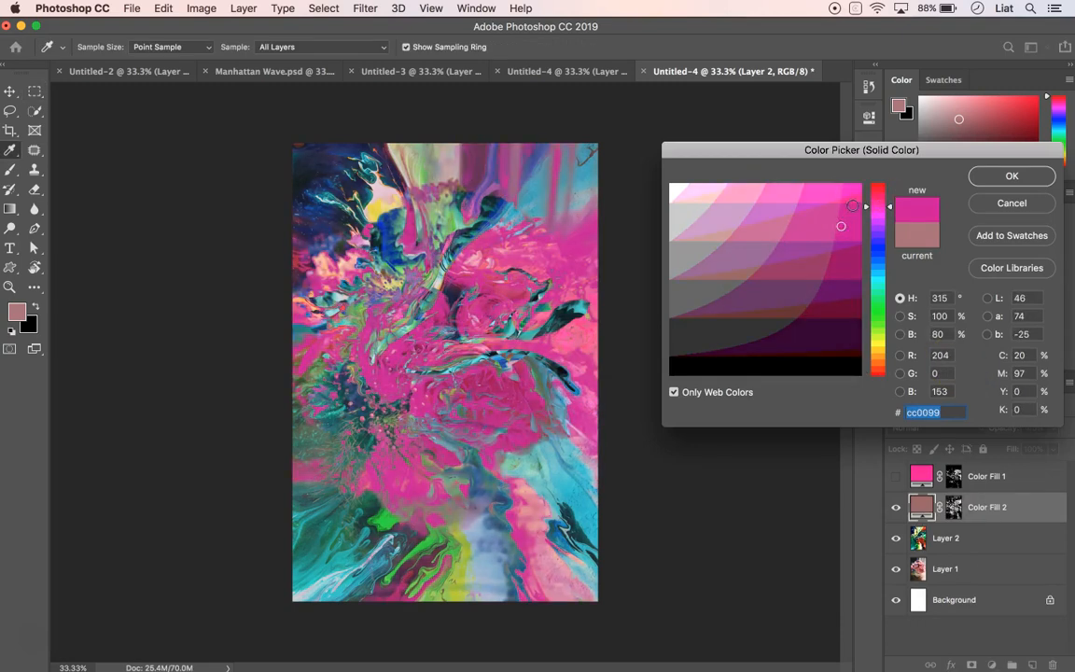
click(853, 202)
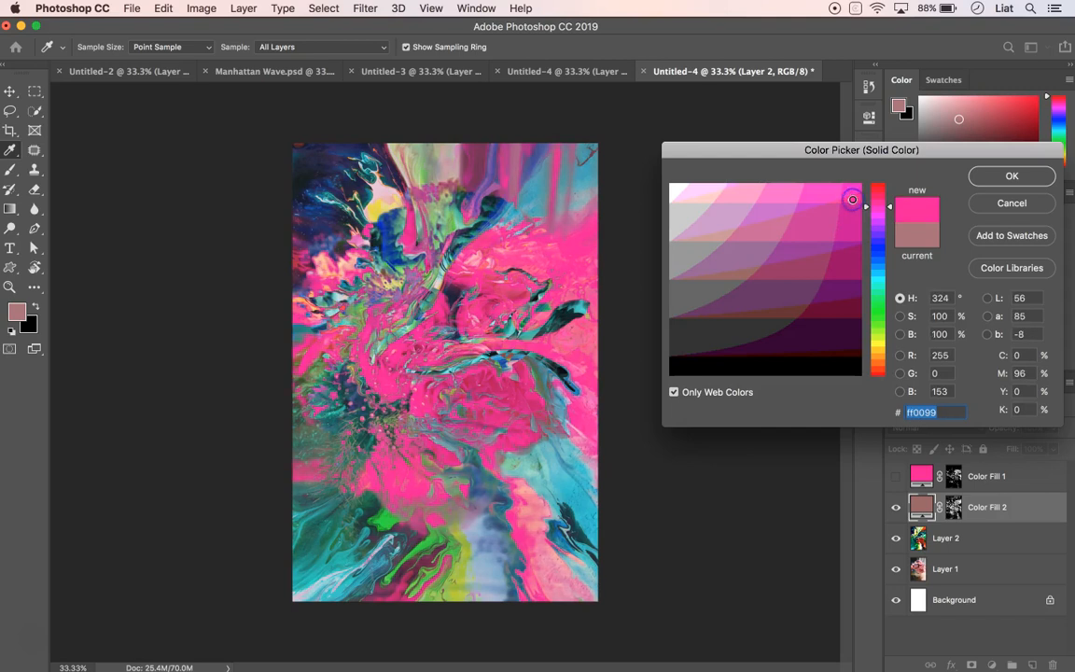
click(1011, 175)
Set Color Fill 2's blend mode to Lighten and make Color Fill 1 visible again.
click(901, 429)
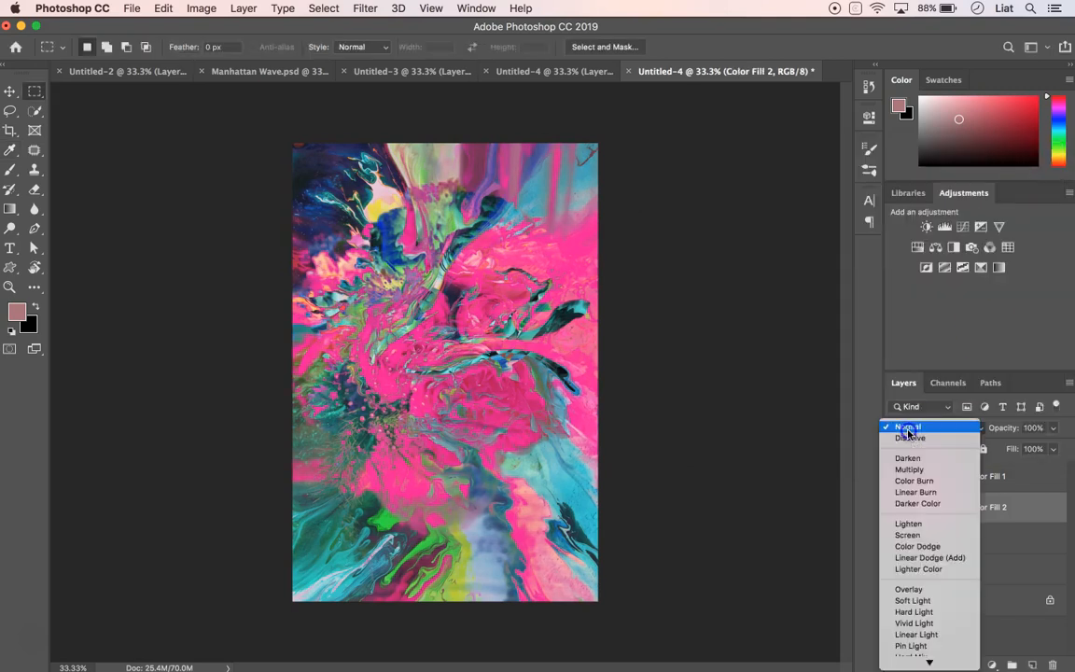
click(905, 527)
click(897, 480)
Try several hues for Color Fill 1 and change its fill colour to the deep violet 330099.
click(923, 477)
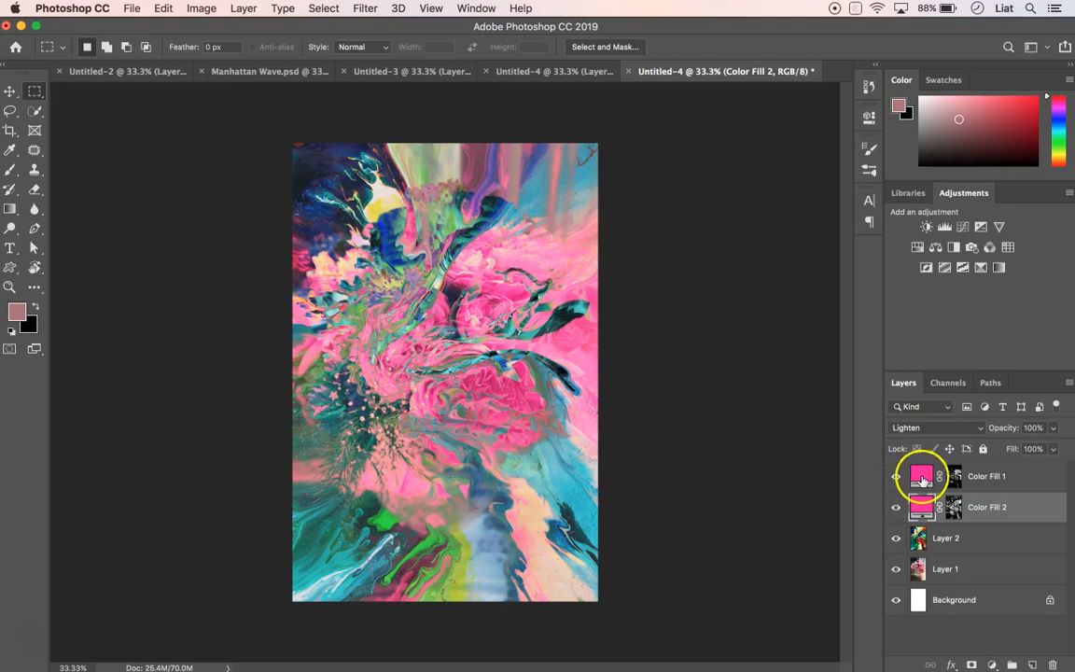
double_click(923, 477)
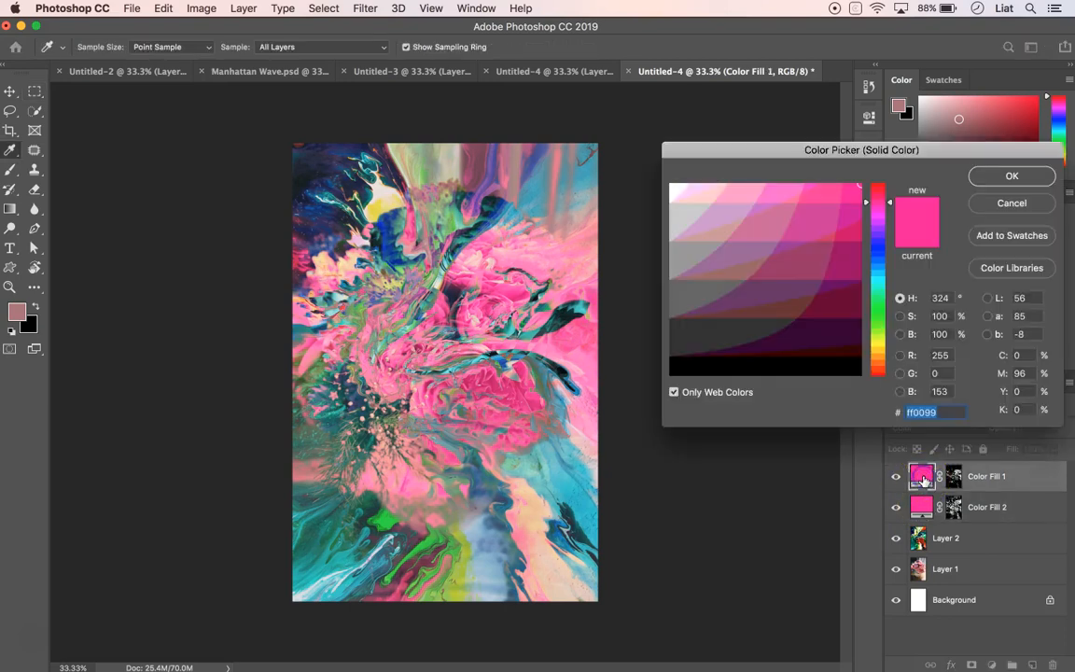
drag(827, 301, 840, 264)
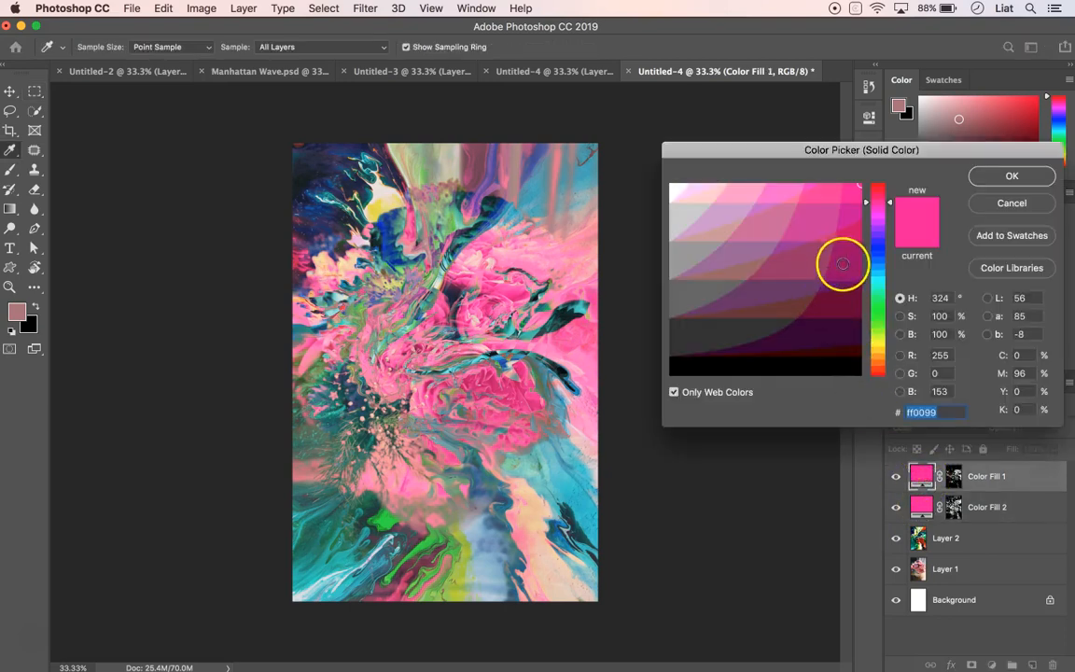
click(873, 246)
click(875, 216)
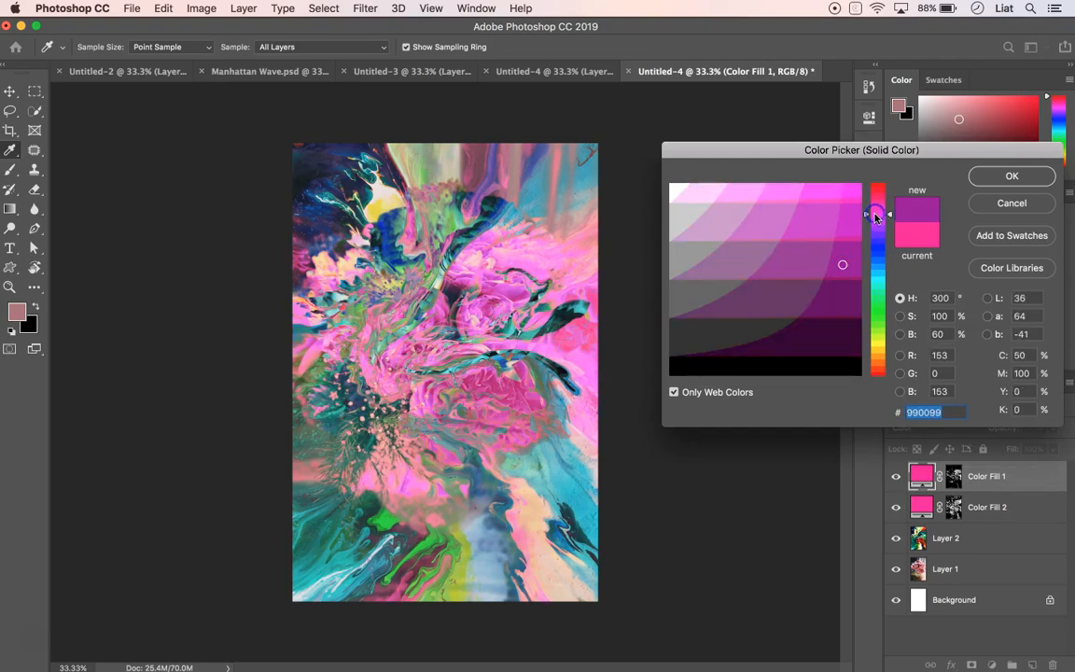
click(881, 270)
click(883, 327)
drag(882, 286, 878, 258)
click(875, 234)
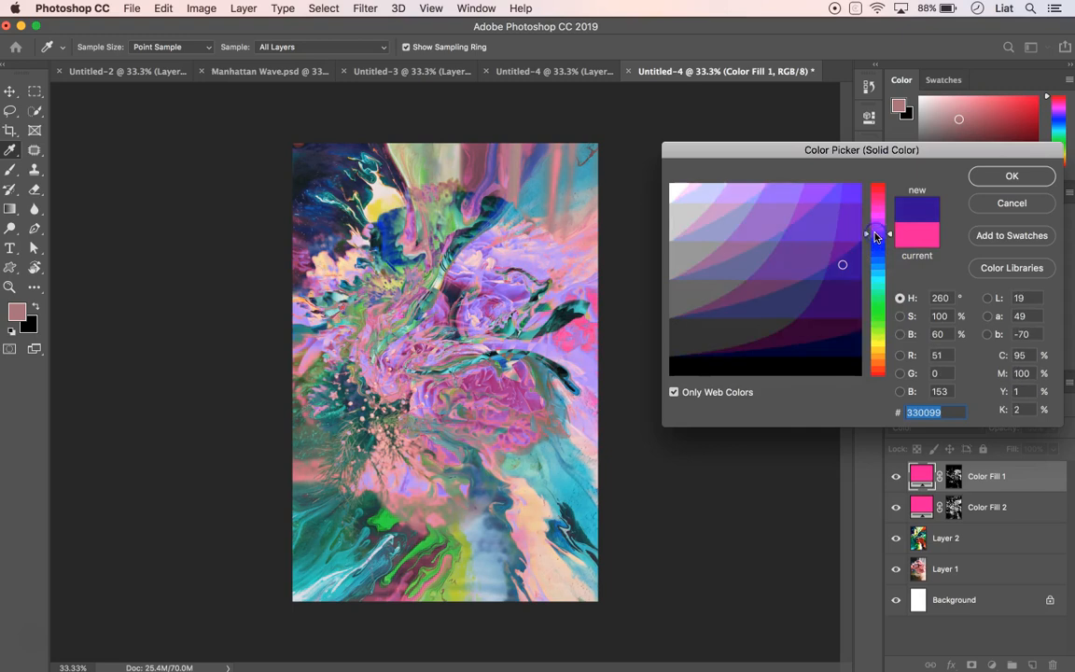
click(984, 179)
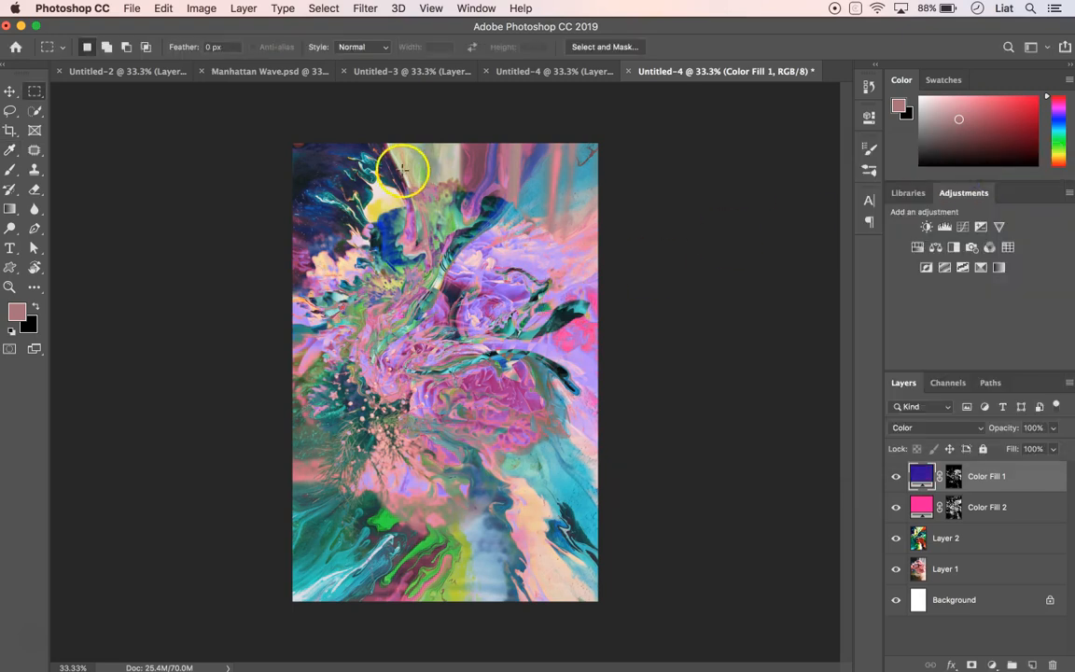
Flip the Color Fill 1 layer vertically with Free Transform and apply the transformation.
click(204, 12)
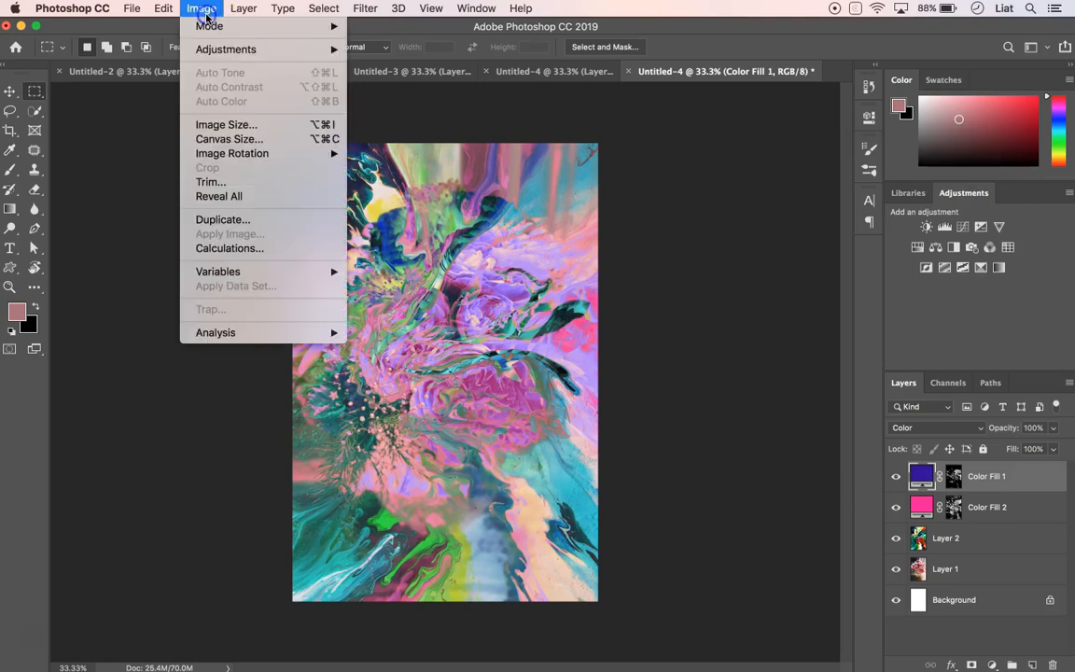
mouse_move(166, 10)
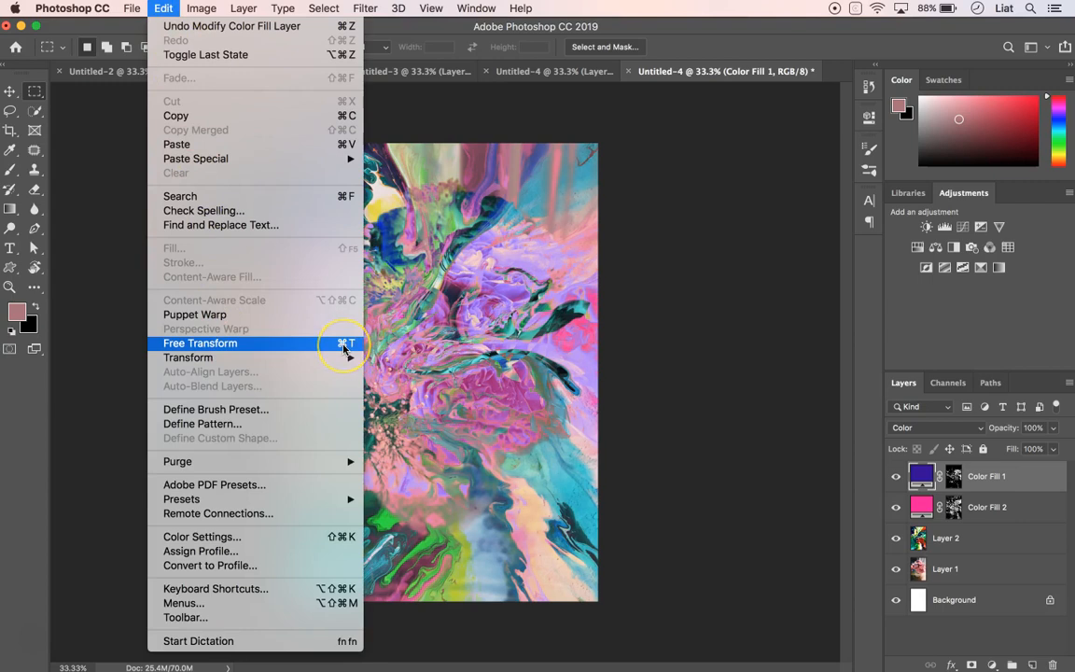
click(342, 346)
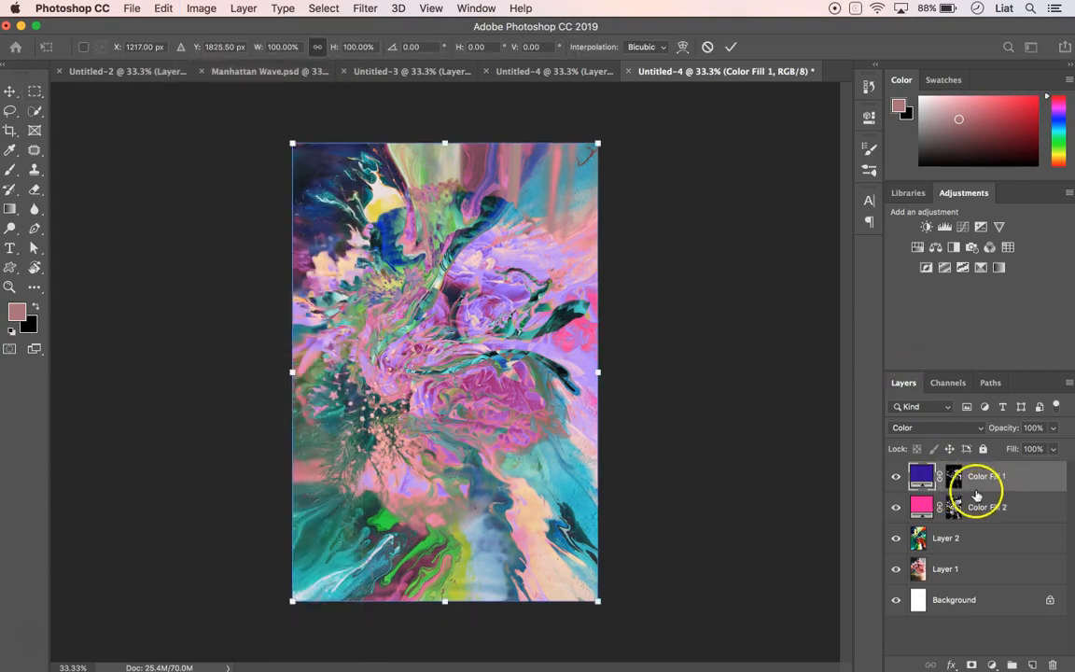
drag(480, 115, 423, 558)
key(super+z)
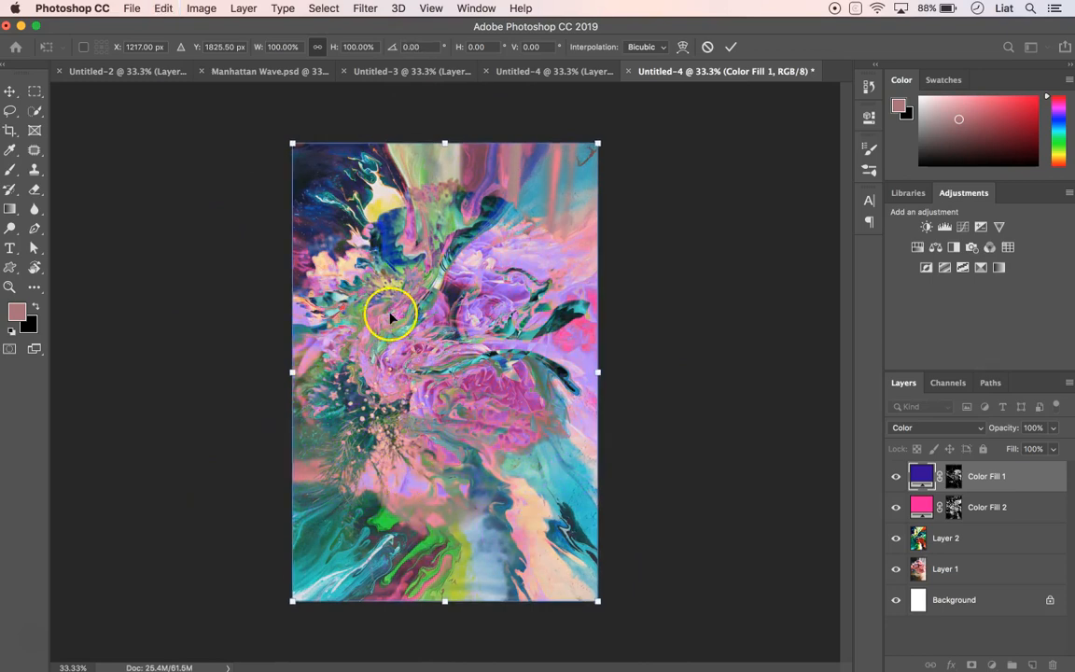
right_click(390, 318)
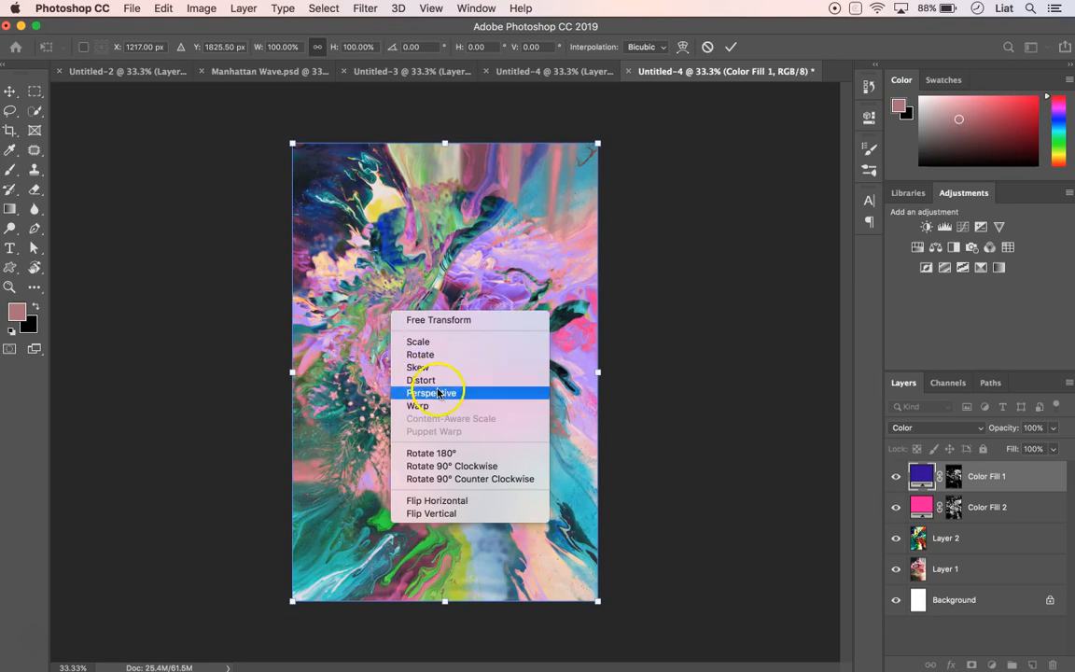
click(446, 512)
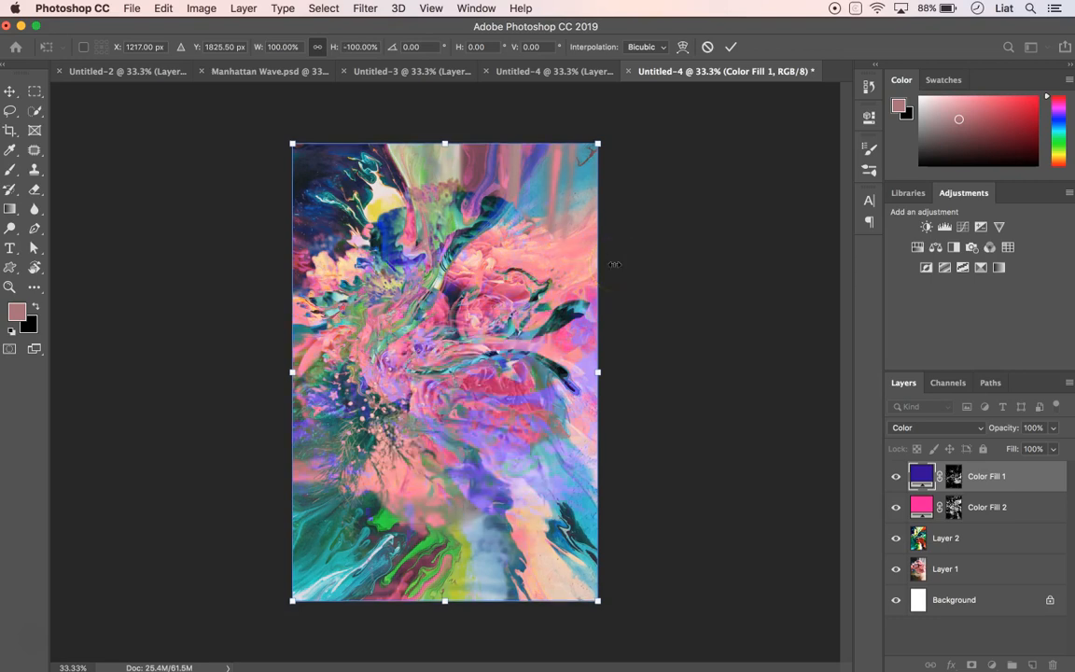
click(730, 48)
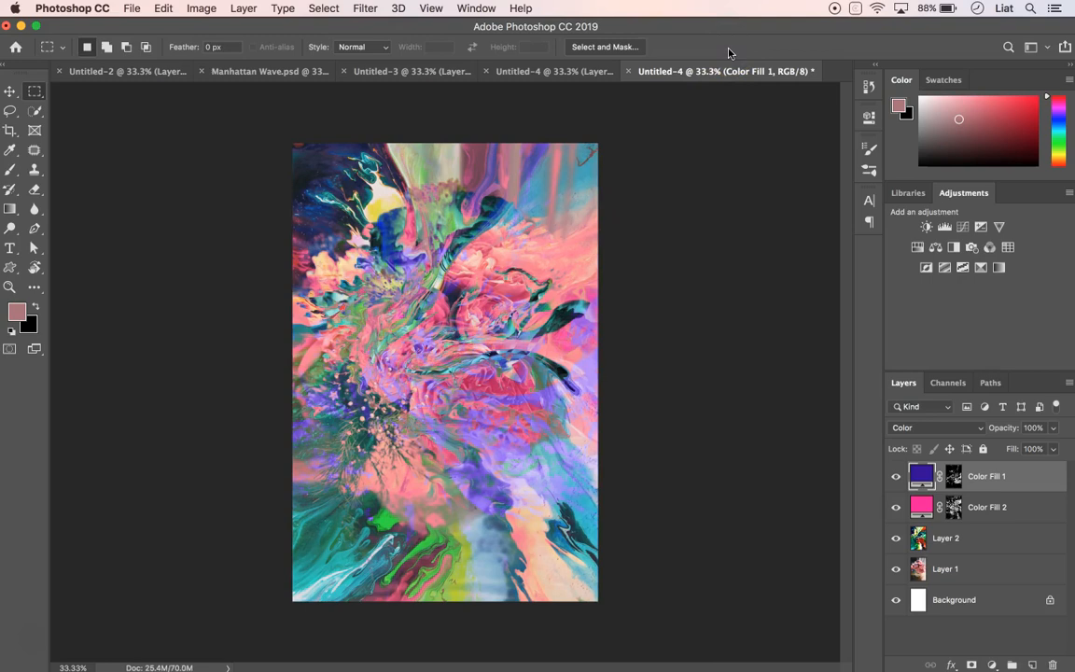
click(753, 333)
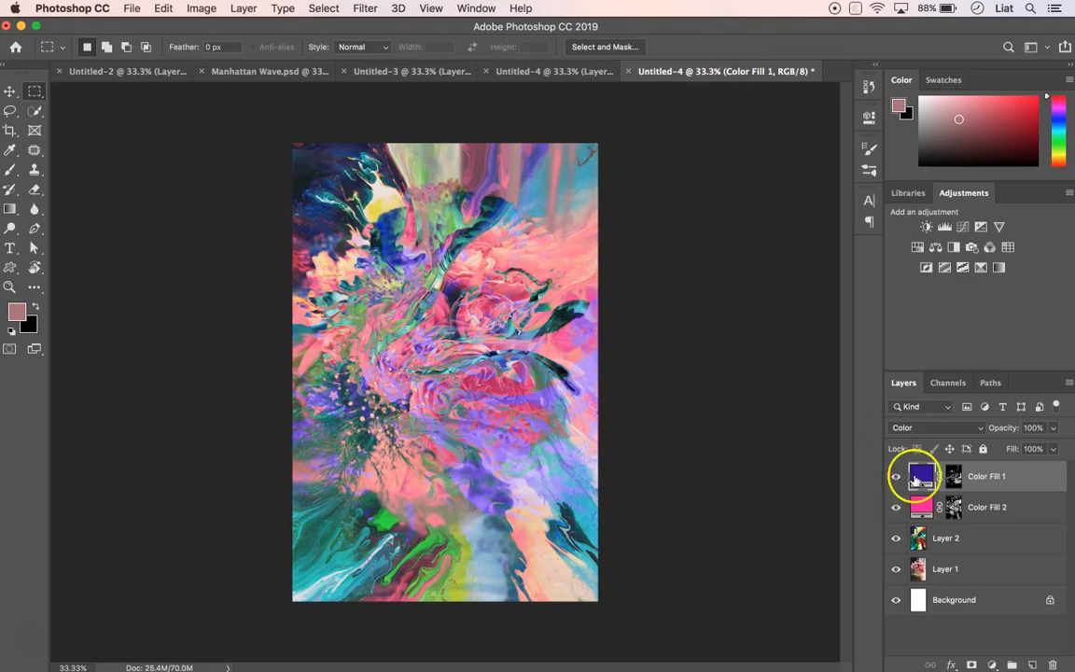
Preview other blend modes on Layer 2, such as Subtract, Divide and Luminosity, and keep it on Exclusion.
click(959, 541)
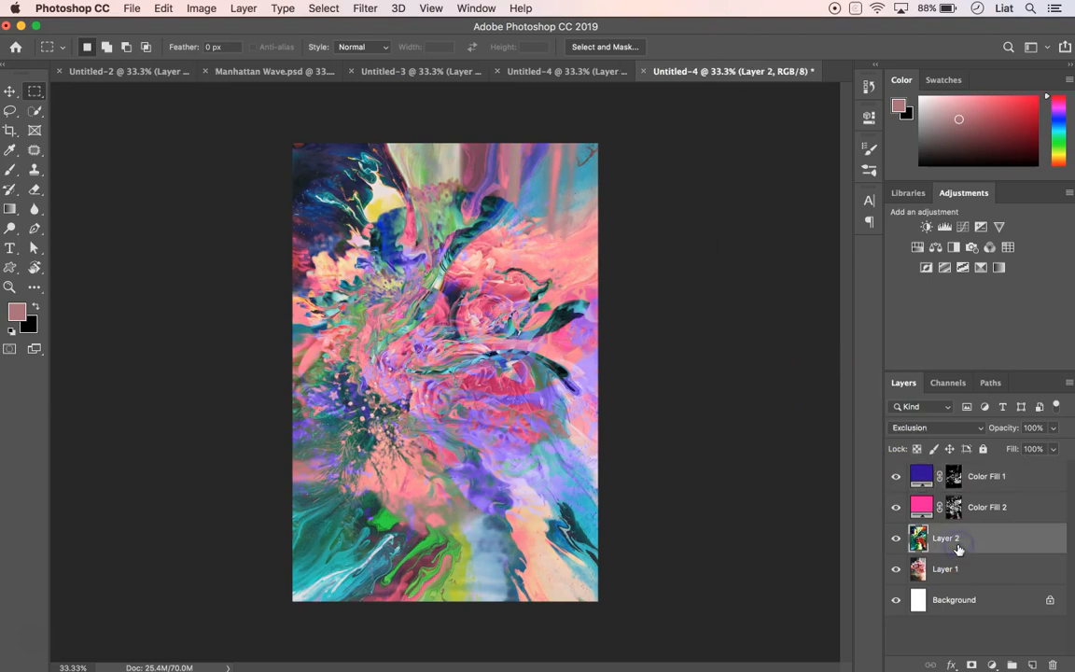
click(910, 429)
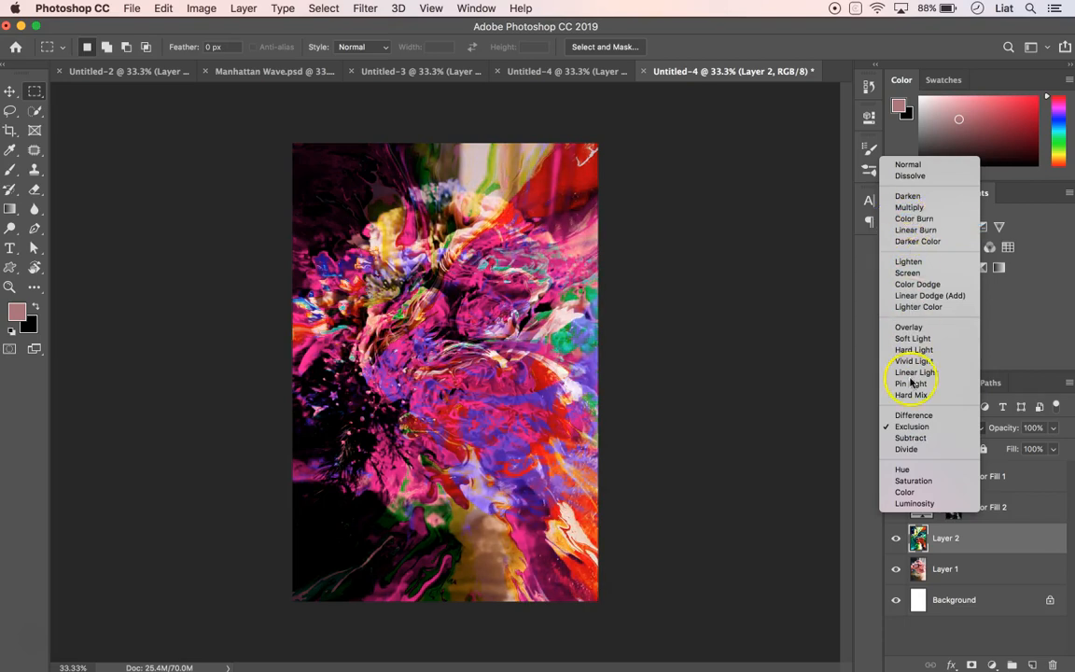
click(911, 440)
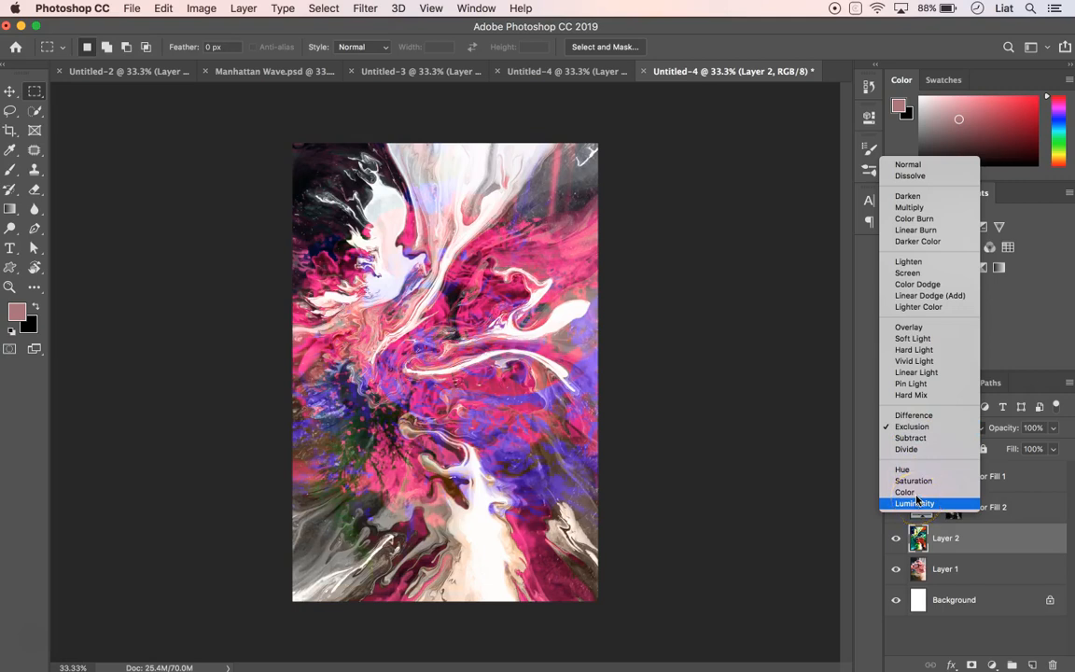
click(910, 449)
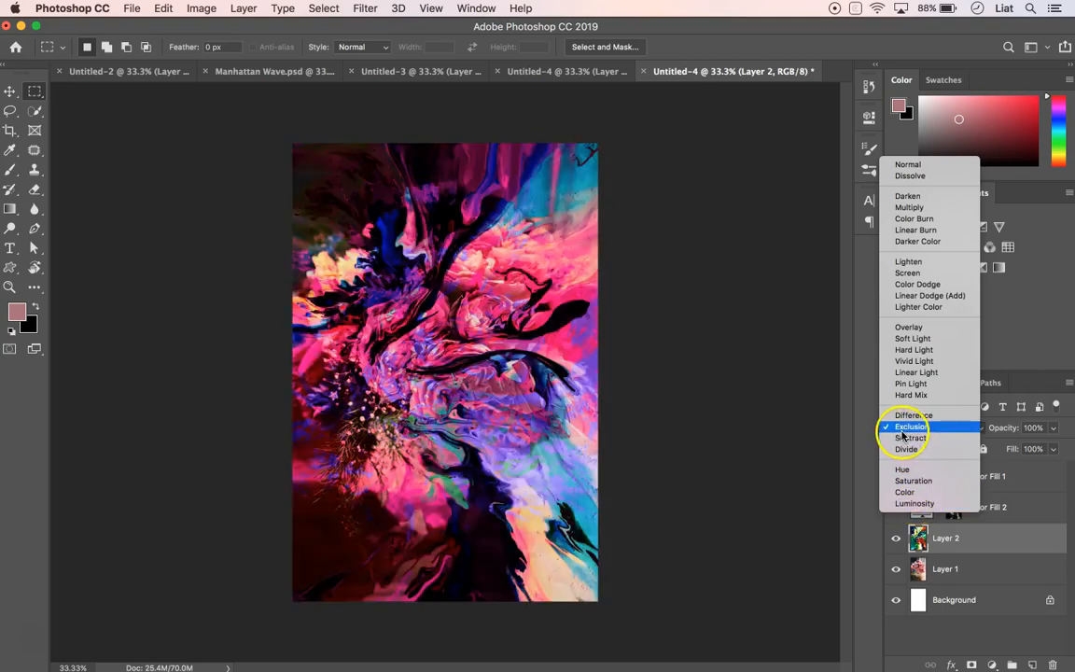
click(898, 427)
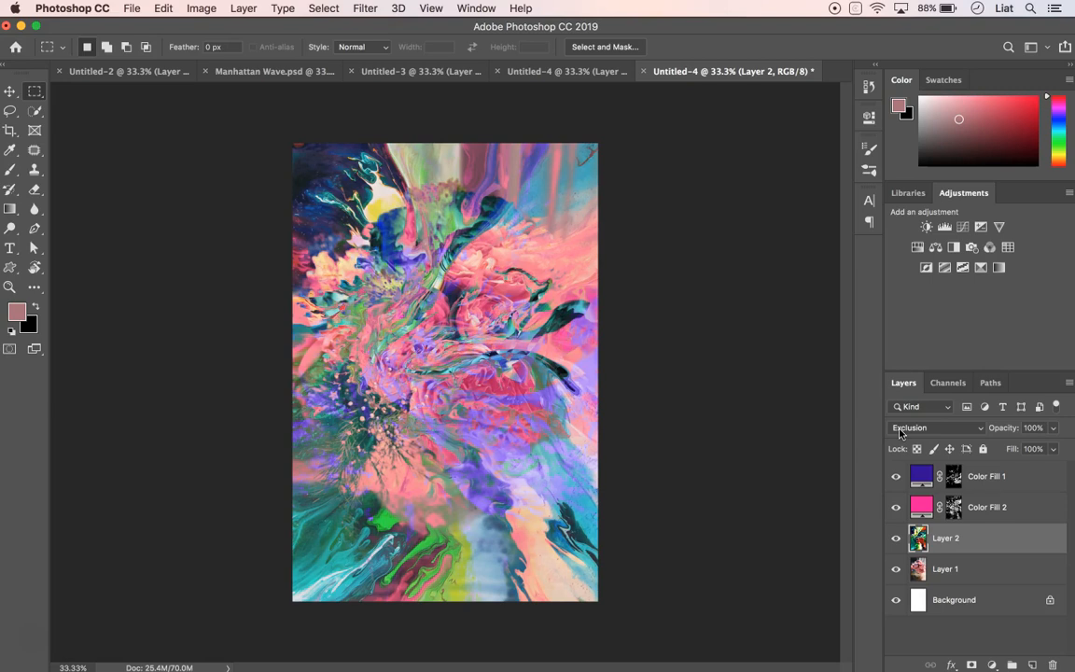